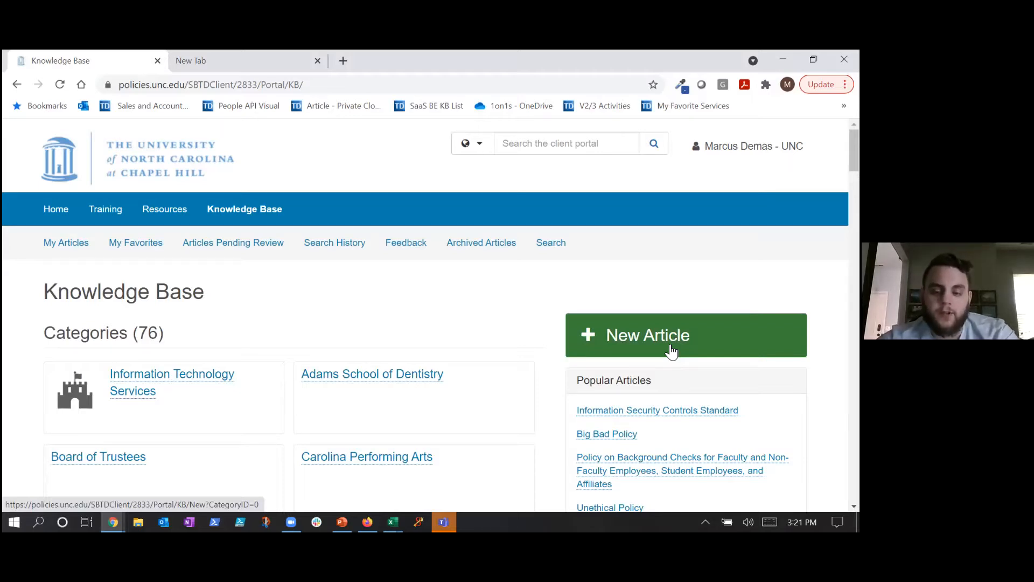
# - Start a new knowledge base article and set its category to F&O-Finance from the category lookup
pyautogui.click(623, 343)
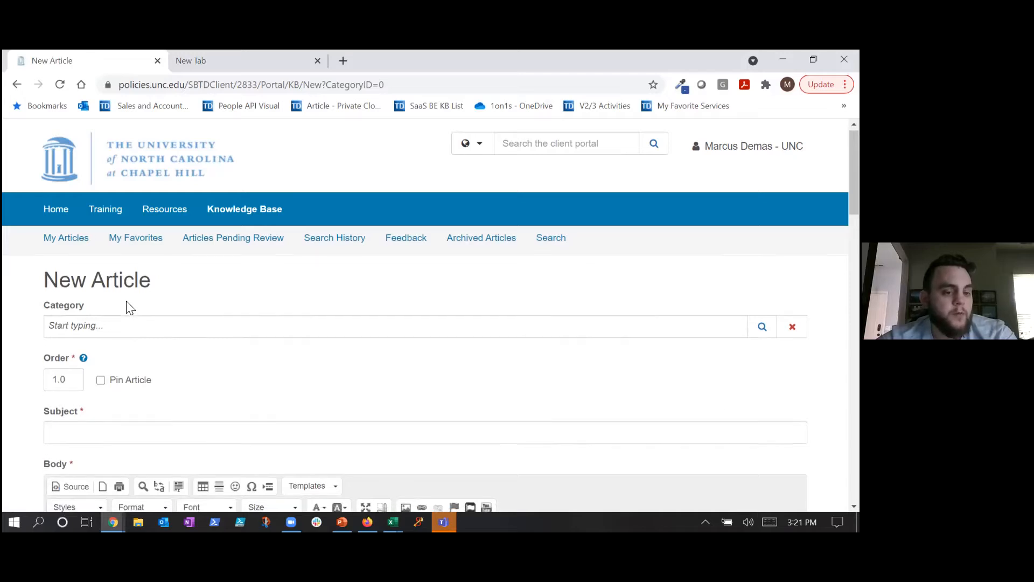
pyautogui.scroll(-1, 54, 299)
pyautogui.moveTo(45, 295); pyautogui.dragTo(112, 303)
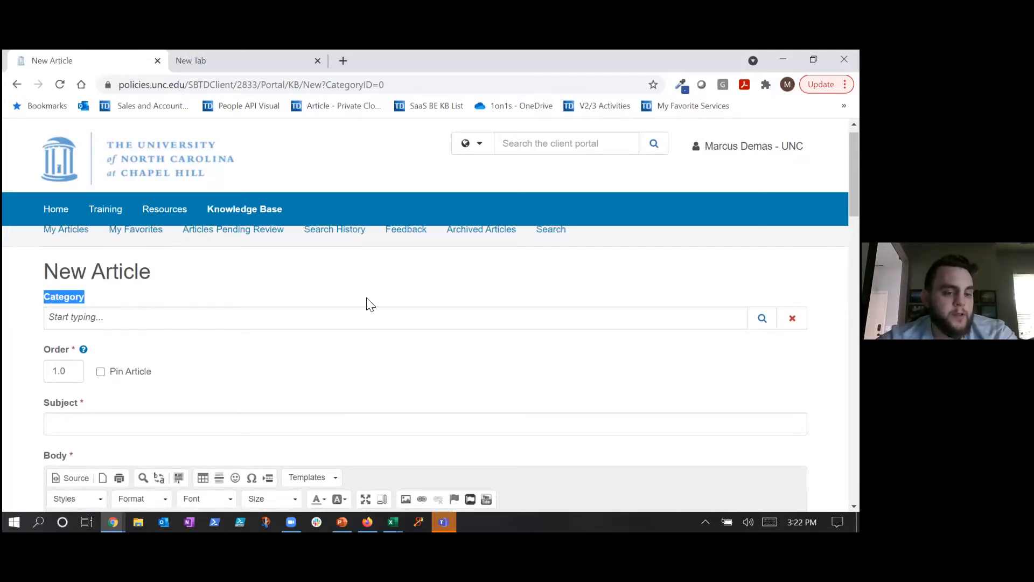
pyautogui.click(762, 317)
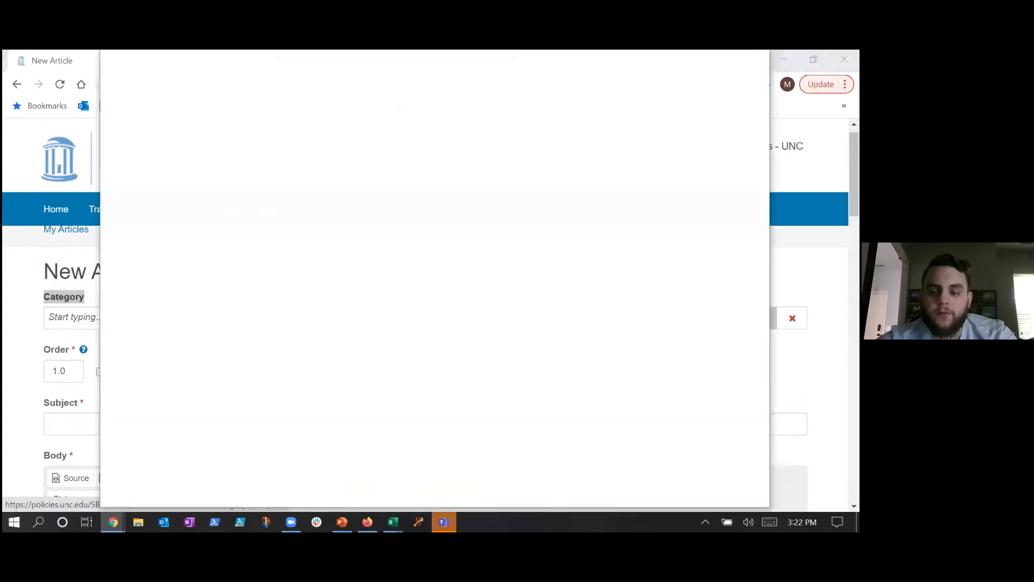
pyautogui.scroll(-2, 222, 312)
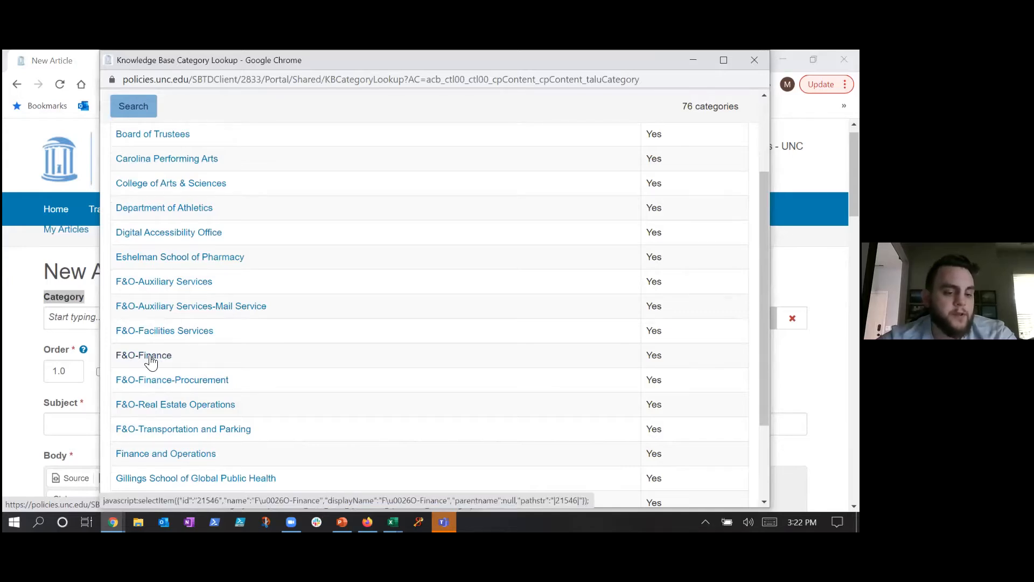
pyautogui.click(151, 362)
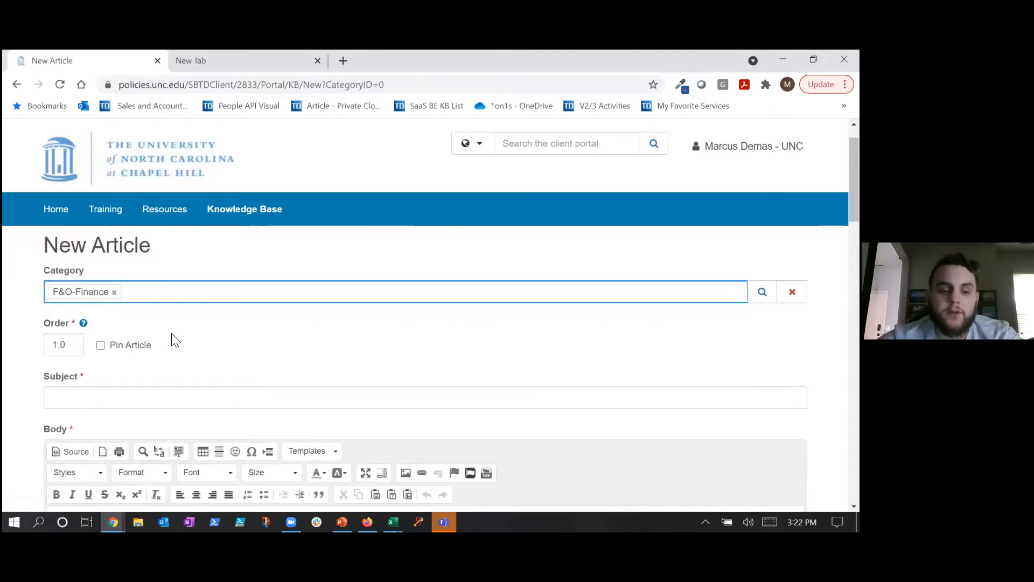
pyautogui.click(100, 346)
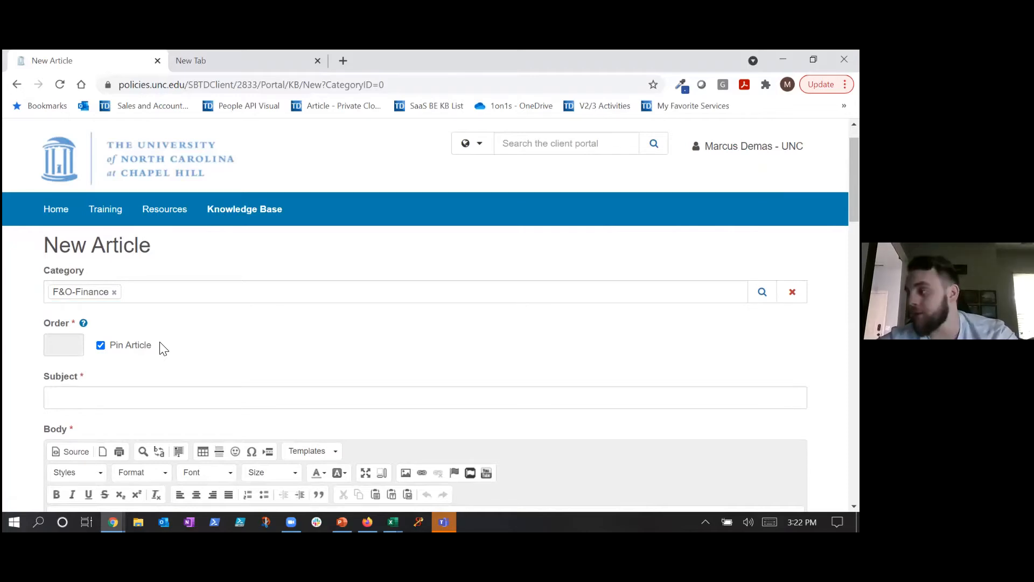
pyautogui.click(101, 346)
pyautogui.scroll(-1, 178, 347)
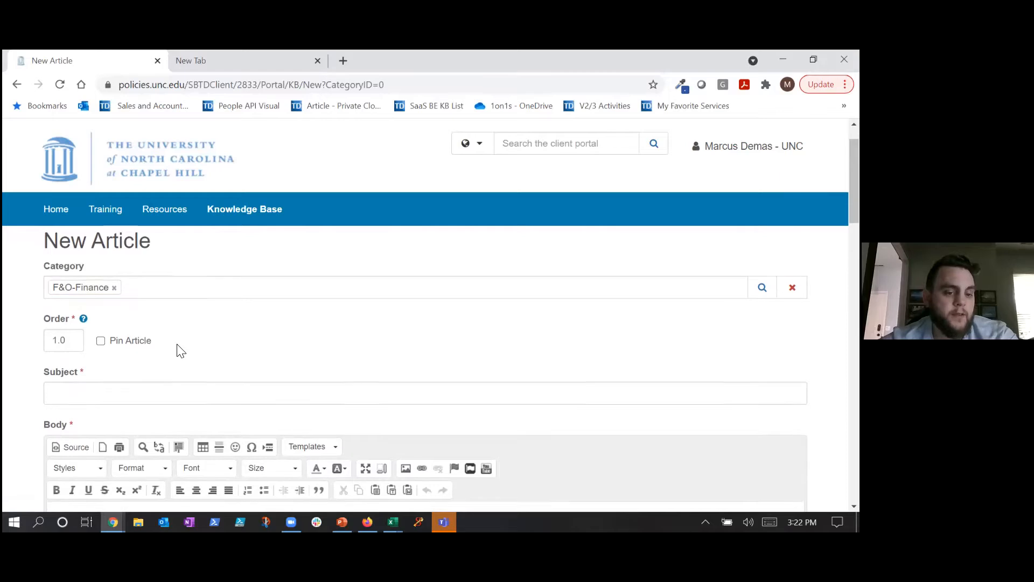
# - Enter "Short desc, 10 words or less," as the article's subject
pyautogui.moveTo(39, 318); pyautogui.dragTo(101, 323)
pyautogui.click(110, 337)
pyautogui.write('Short desc, 10 words or less, fffffffffffffffffffffffffffffffffffff')
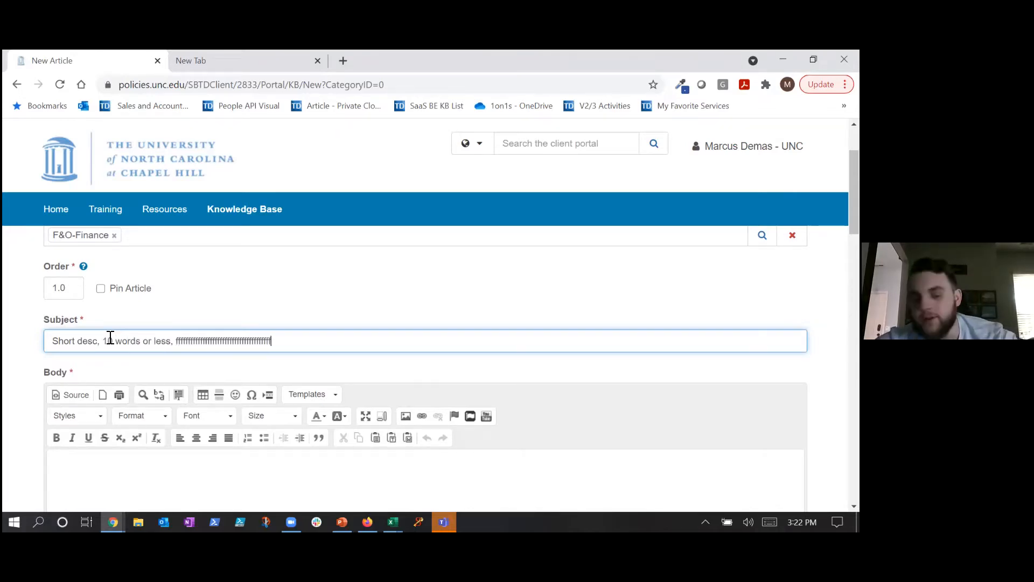
pyautogui.press('BackSpace')
pyautogui.press('BackSpace')
pyautogui.press('BackSpace')
pyautogui.press('BackSpace')
pyautogui.press('BackSpace')
pyautogui.press('BackSpace')
pyautogui.press('BackSpace')
pyautogui.press('BackSpace')
pyautogui.press('BackSpace')
pyautogui.press('BackSpace')
pyautogui.press('BackSpace')
pyautogui.press('BackSpace')
pyautogui.press('BackSpace')
pyautogui.press('BackSpace')
pyautogui.press('BackSpace')
pyautogui.press('BackSpace')
pyautogui.press('BackSpace')
pyautogui.press('BackSpace')
pyautogui.press('BackSpace')
pyautogui.press('BackSpace')
pyautogui.press('BackSpace')
pyautogui.press('BackSpace')
pyautogui.press('BackSpace')
pyautogui.press('BackSpace')
pyautogui.press('BackSpace')
pyautogui.press('BackSpace')
pyautogui.press('BackSpace')
pyautogui.press('BackSpace')
pyautogui.press('BackSpace')
pyautogui.press('BackSpace')
pyautogui.press('BackSpace')
pyautogui.press('BackSpace')
pyautogui.press('BackSpace')
pyautogui.press('BackSpace')
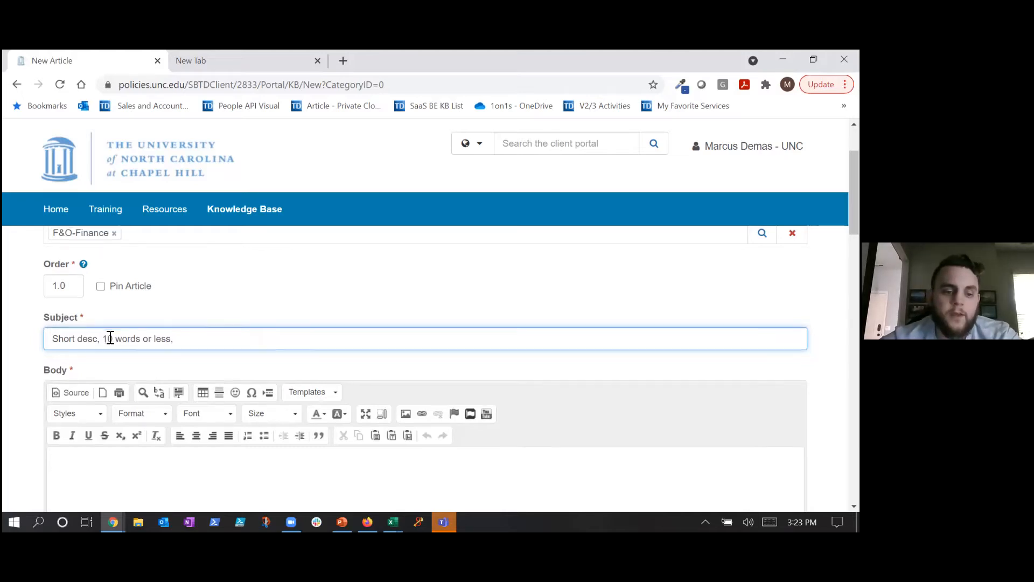
pyautogui.scroll(-2, 108, 337)
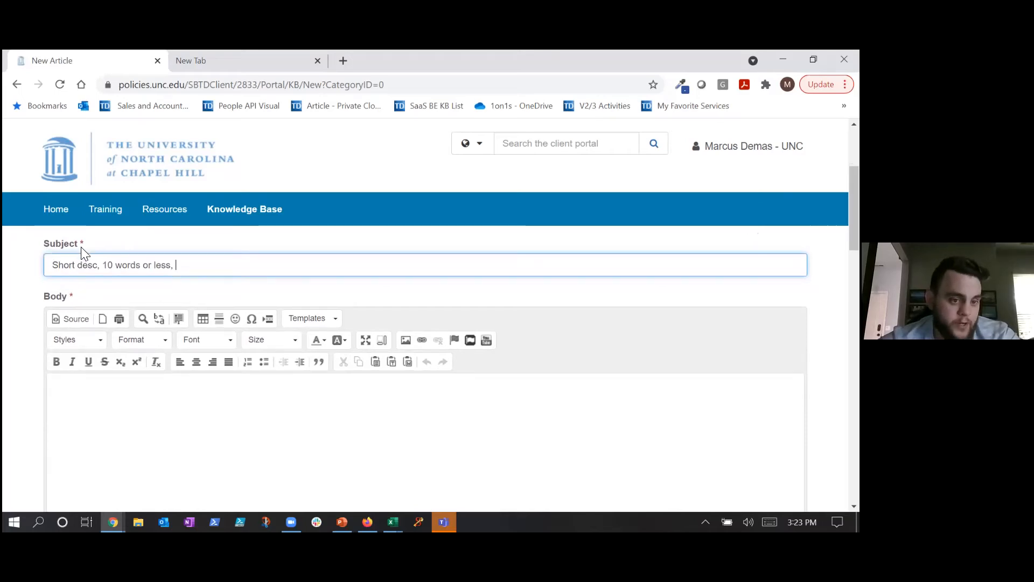
pyautogui.moveTo(45, 246); pyautogui.dragTo(83, 248)
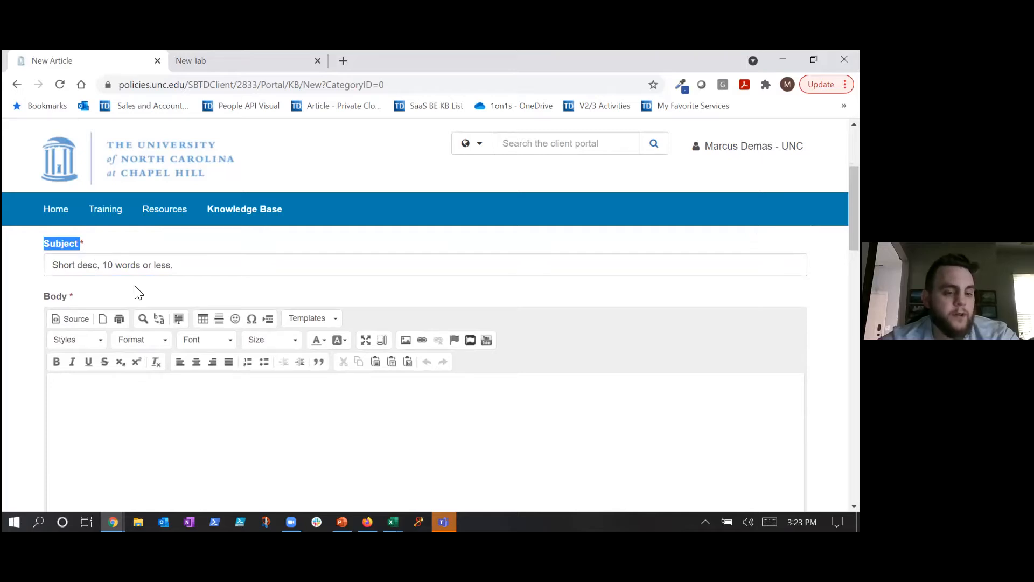
# - Enter three lines of filler text in the article body: "lkfddskjfosa", "oskdf;lkdsjf" and ";kfd;lskadjflksdf"
pyautogui.click(140, 419)
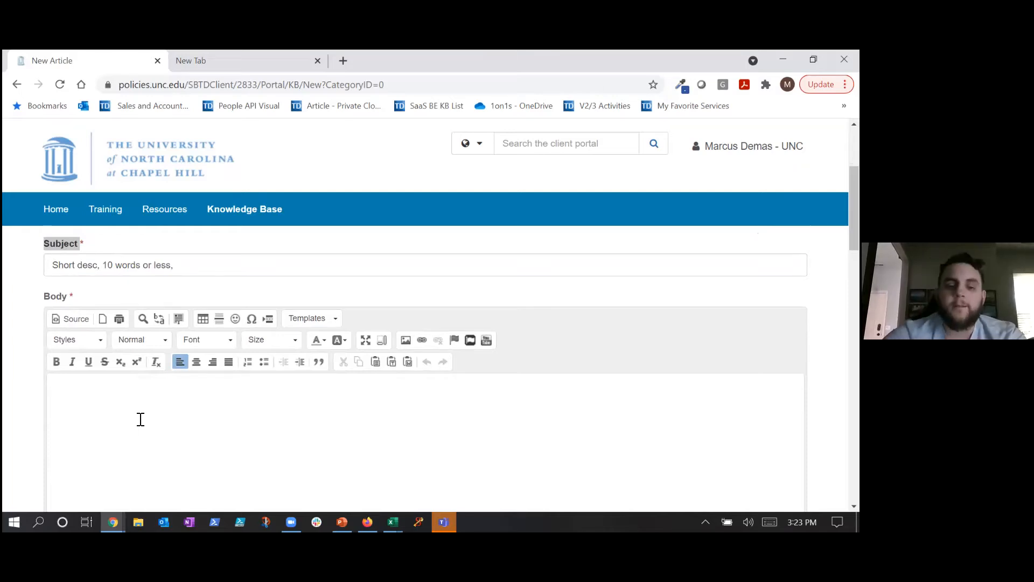
pyautogui.write('lkfddskjfosa')
pyautogui.press('Return')
pyautogui.write('oskdf;lkdsjf')
pyautogui.press('Return')
pyautogui.write(';kfd;lskadjflksdf')
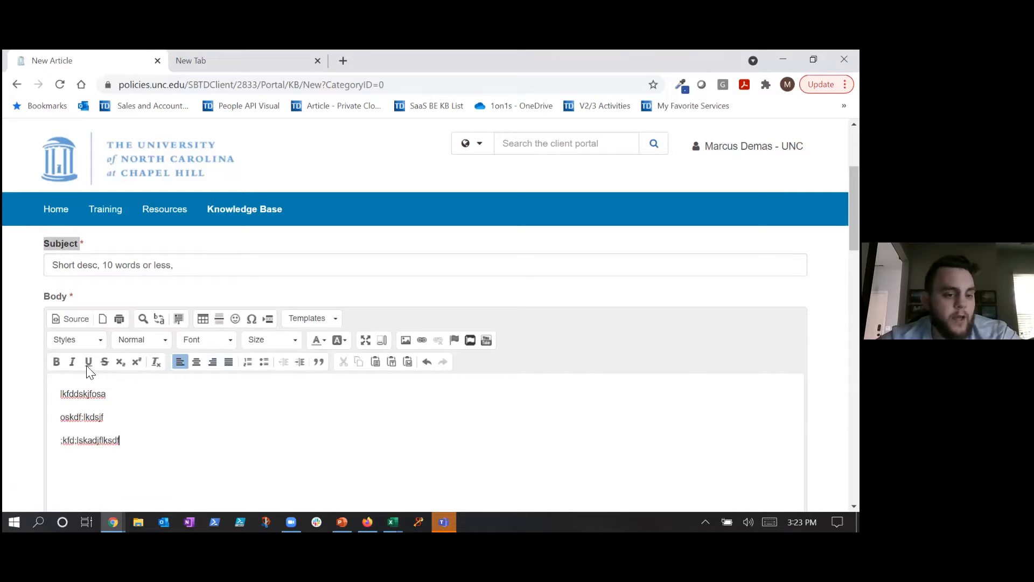
pyautogui.click(217, 348)
pyautogui.click(217, 348)
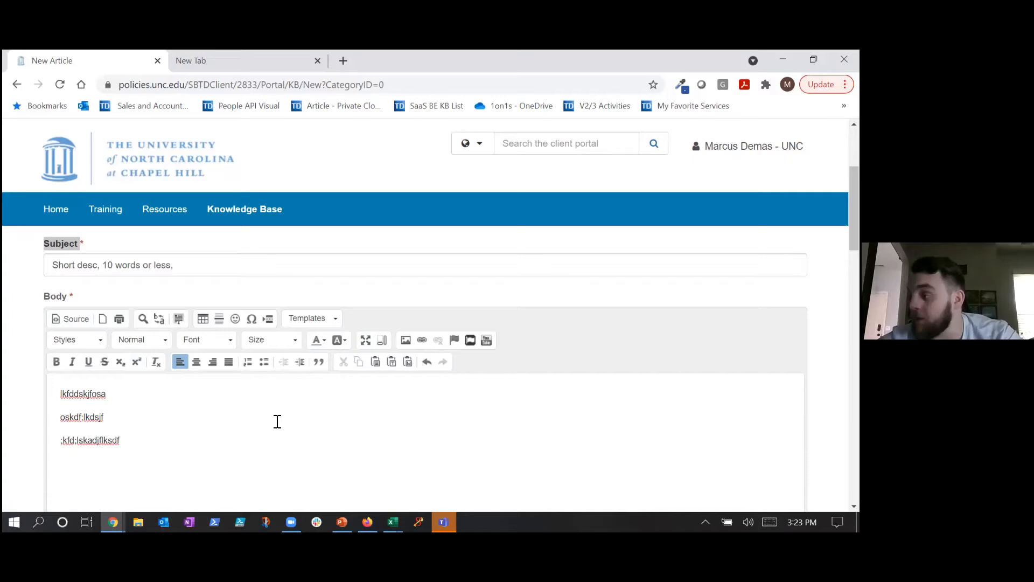
# - Insert the University Policy template into the article body and select the filler lines above it
pyautogui.click(334, 322)
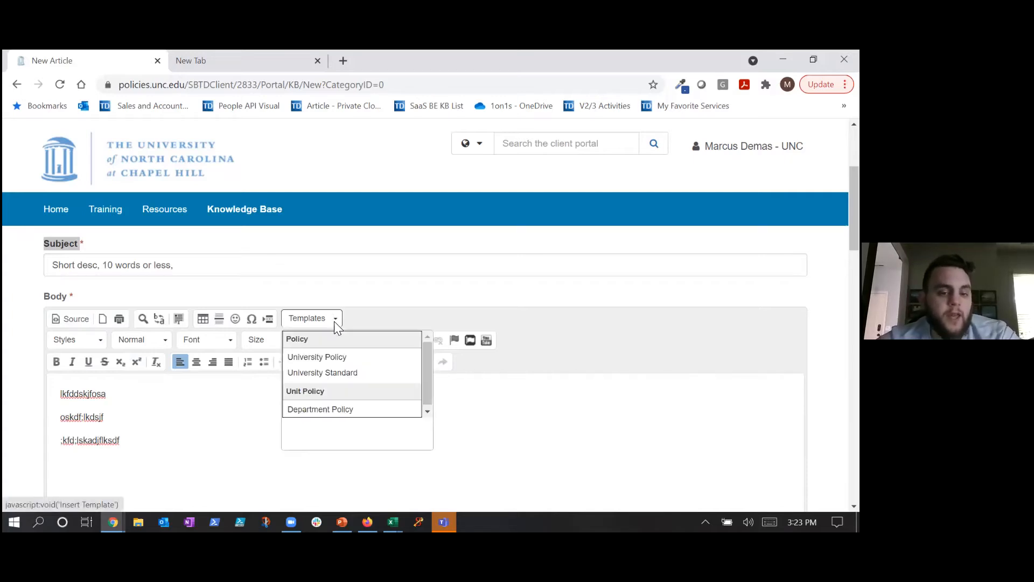
pyautogui.click(347, 358)
pyautogui.scroll(10, 349, 357)
pyautogui.scroll(10, 362, 387)
pyautogui.scroll(-2, 397, 302)
pyautogui.moveTo(138, 355); pyautogui.dragTo(51, 312)
# - Review the policy template's sections in the article body, from the italicized instructions through the contact information
pyautogui.scroll(-1, 271, 387)
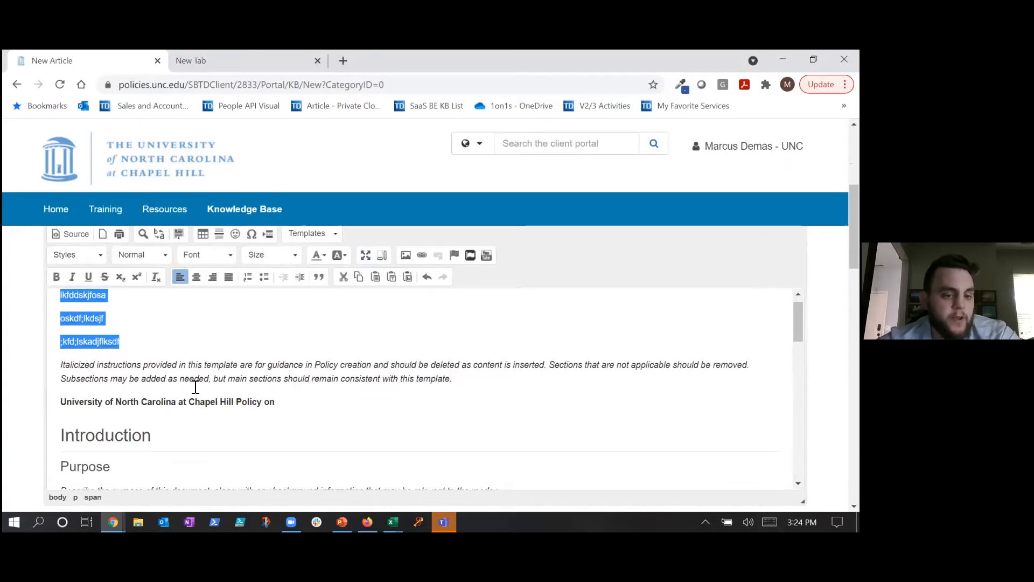
pyautogui.scroll(-1, 140, 369)
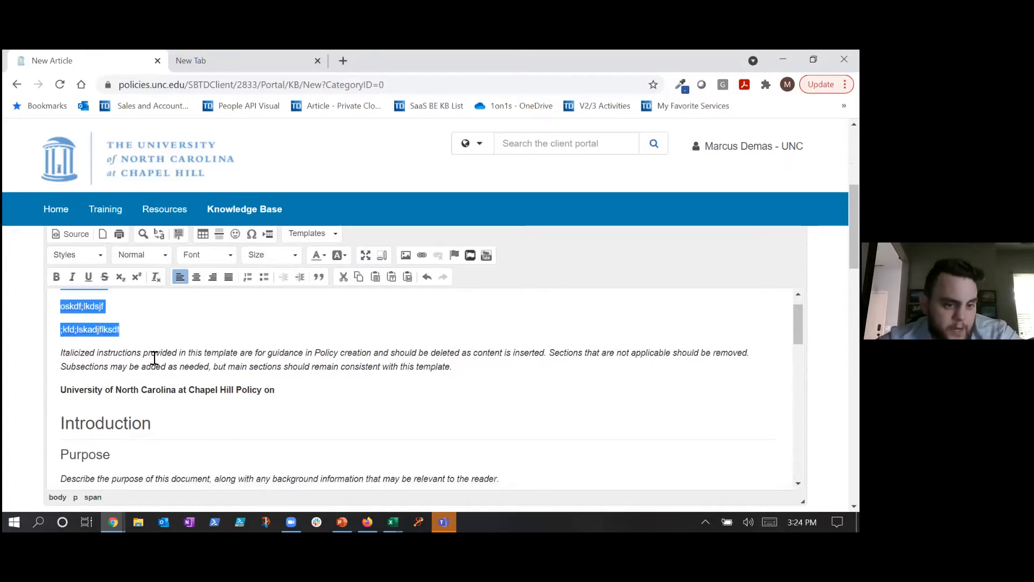
pyautogui.scroll(-1, 369, 385)
pyautogui.scroll(-2, 369, 385)
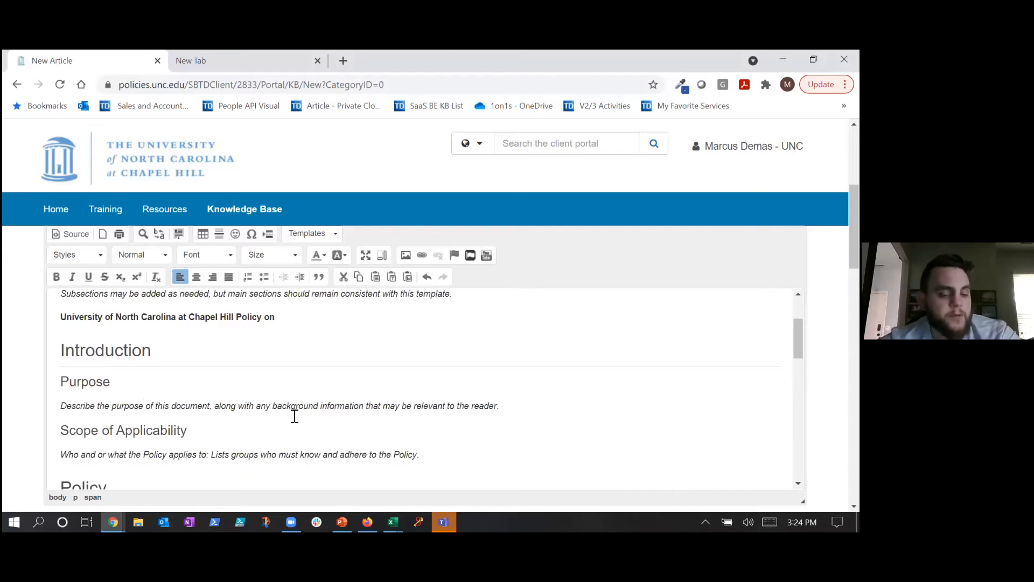
pyautogui.scroll(-3, 294, 416)
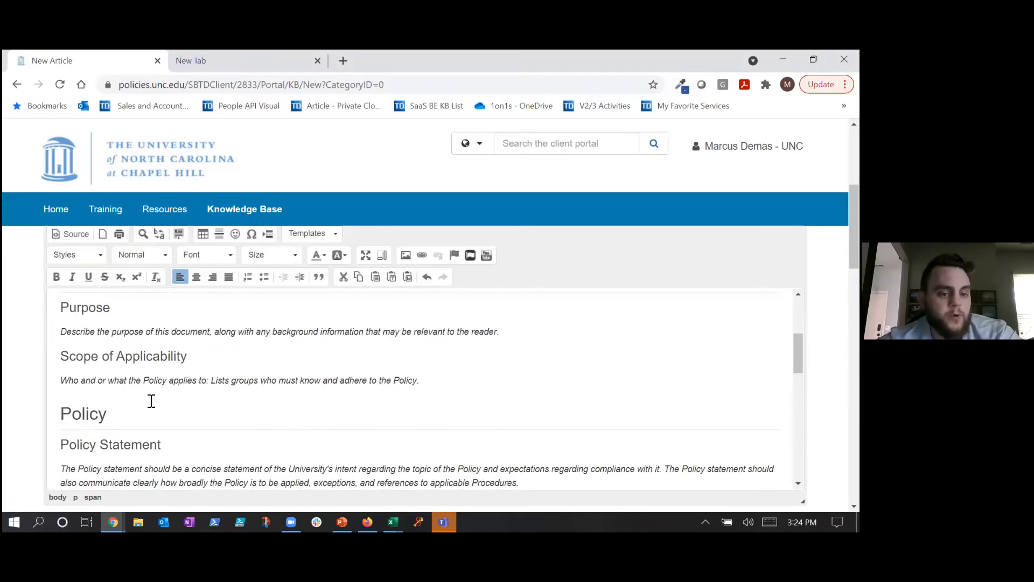
pyautogui.scroll(-10, 260, 392)
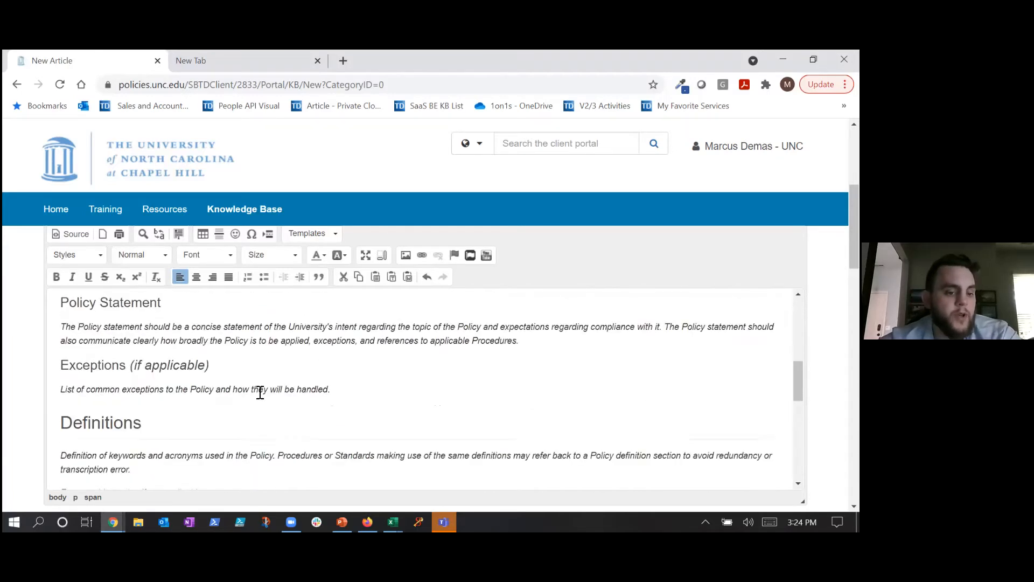
pyautogui.scroll(-4, 260, 392)
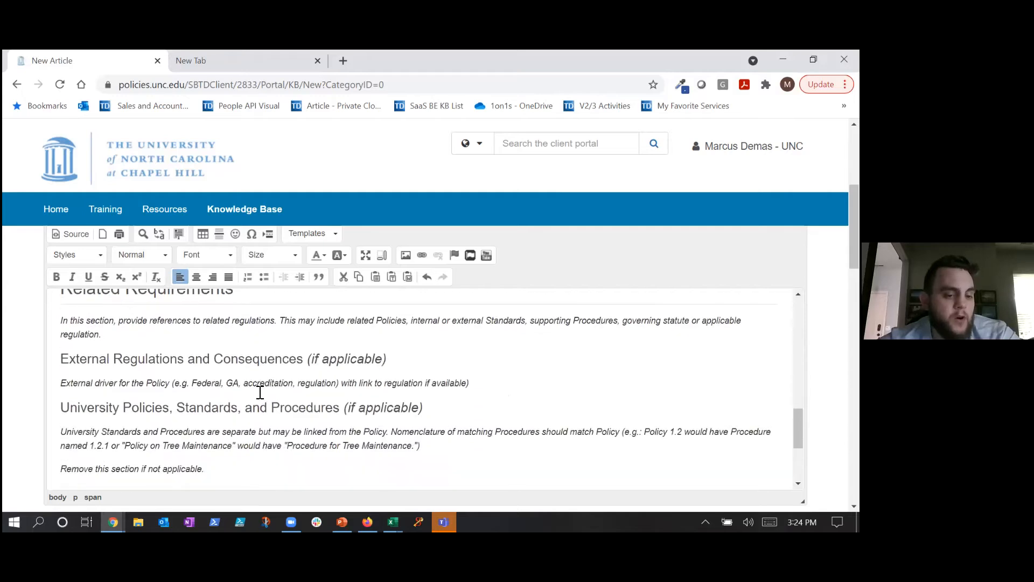
pyautogui.scroll(-1, 260, 392)
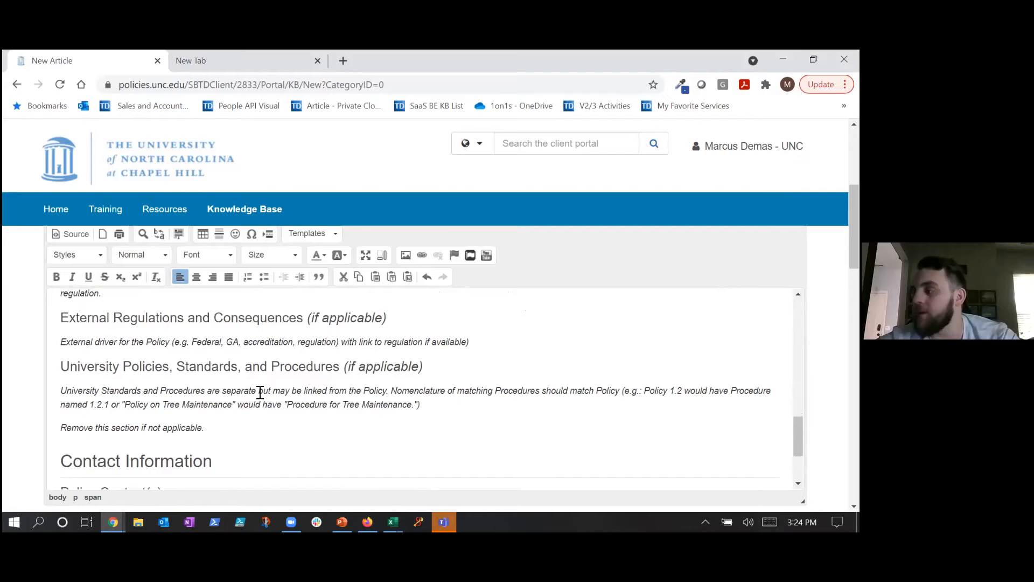
pyautogui.scroll(-5, 302, 410)
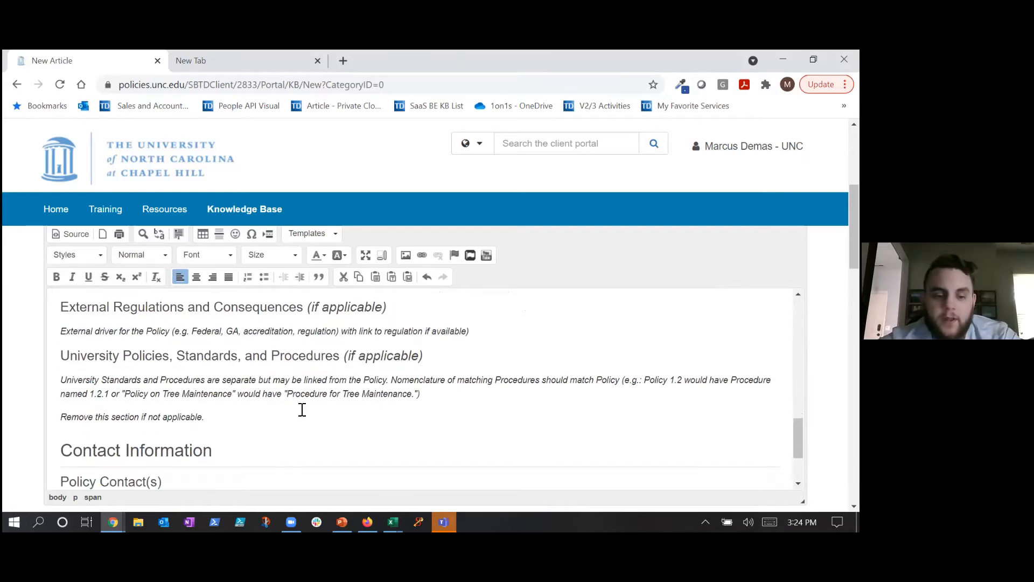
pyautogui.scroll(15, 302, 409)
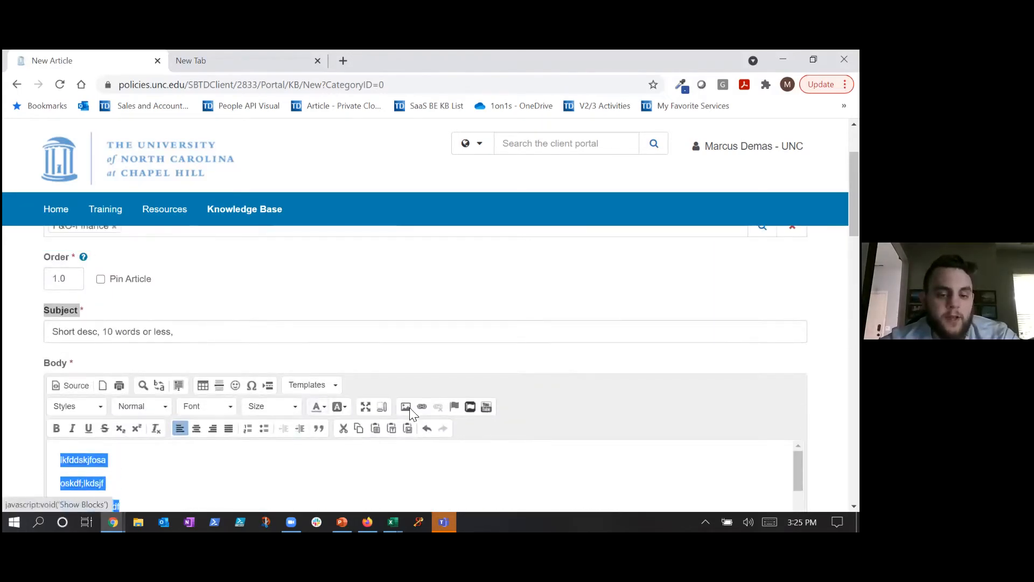
pyautogui.scroll(-1, 362, 363)
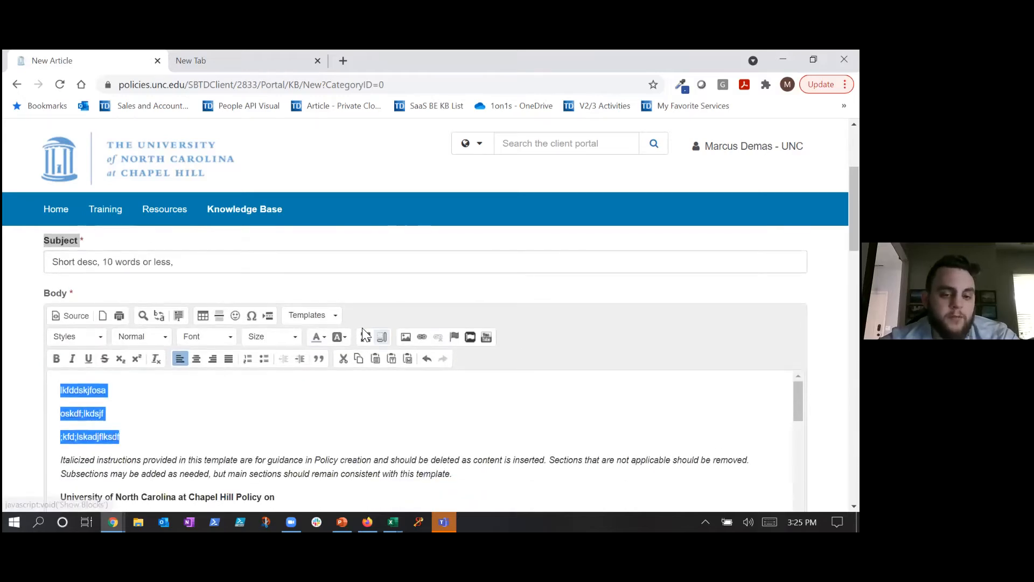
# - Check the available body templates, then reread the article form from the category down to the article summary
pyautogui.click(335, 317)
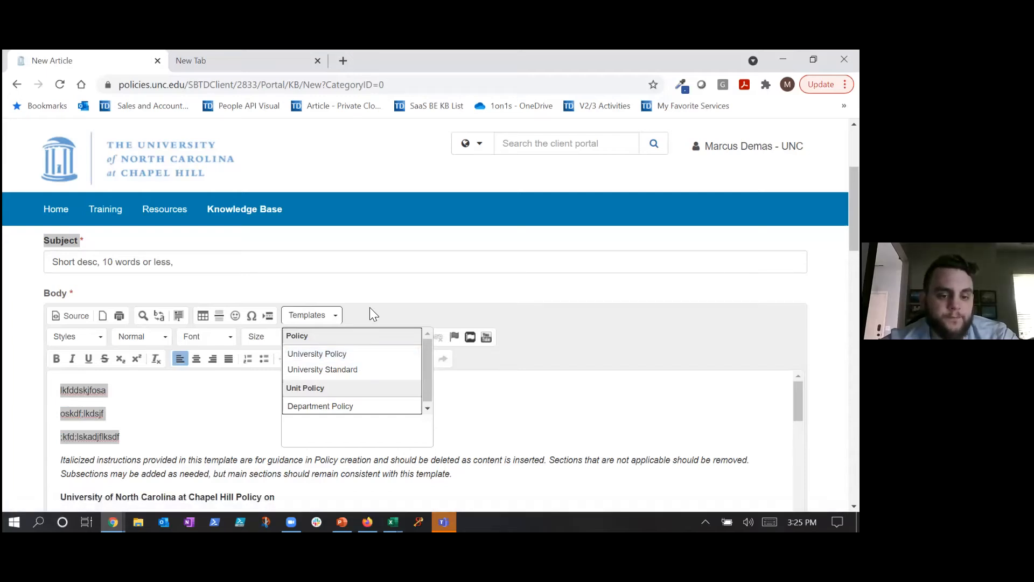
pyautogui.click(246, 368)
pyautogui.scroll(-5, 247, 371)
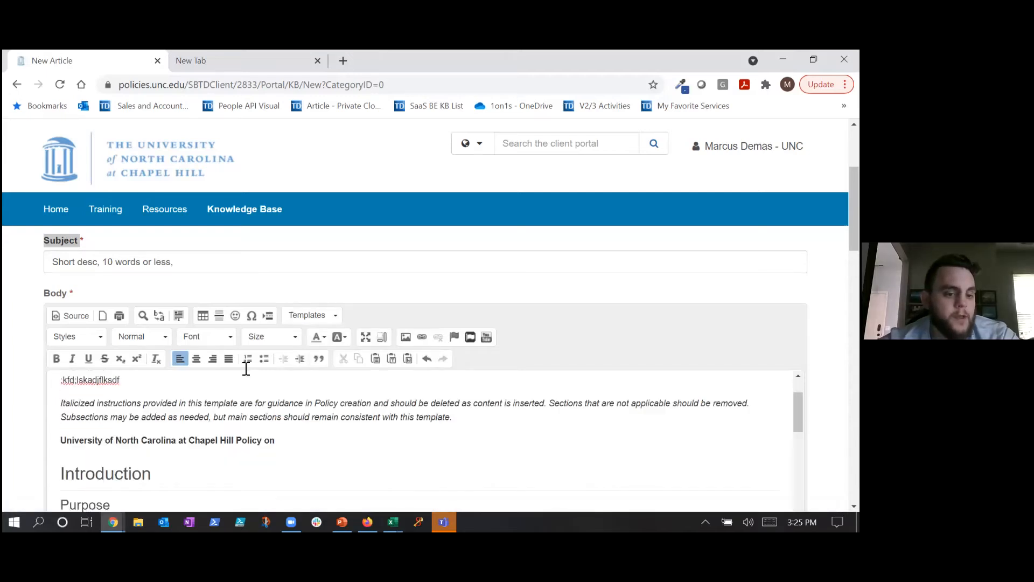
pyautogui.scroll(-5, 277, 324)
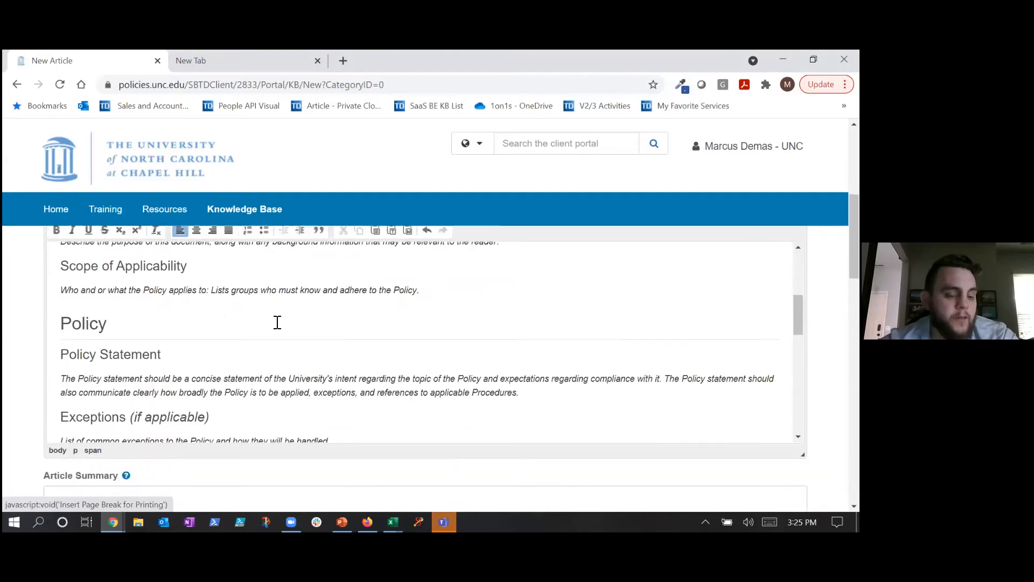
pyautogui.scroll(-6, 277, 322)
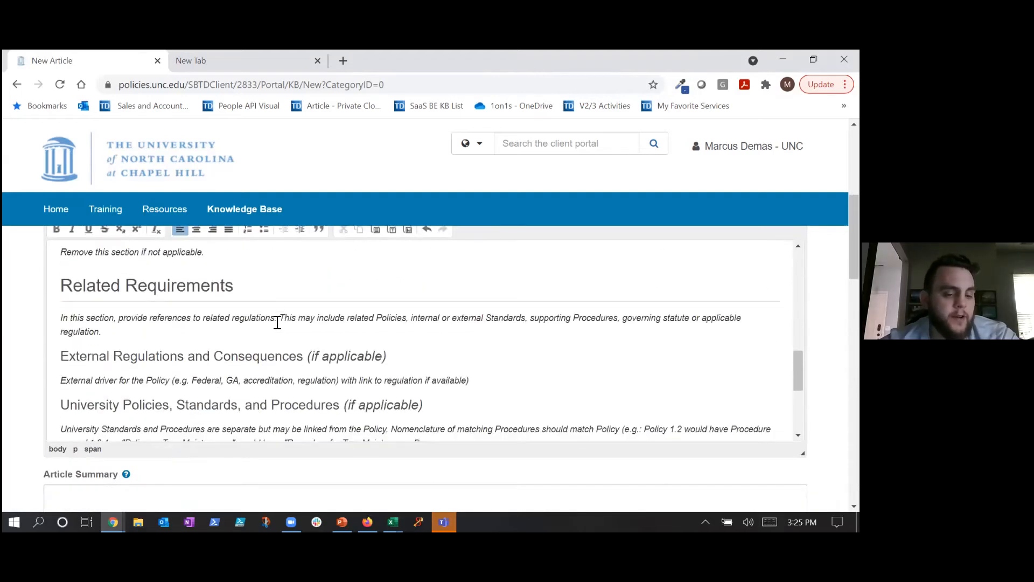
pyautogui.scroll(7, 278, 322)
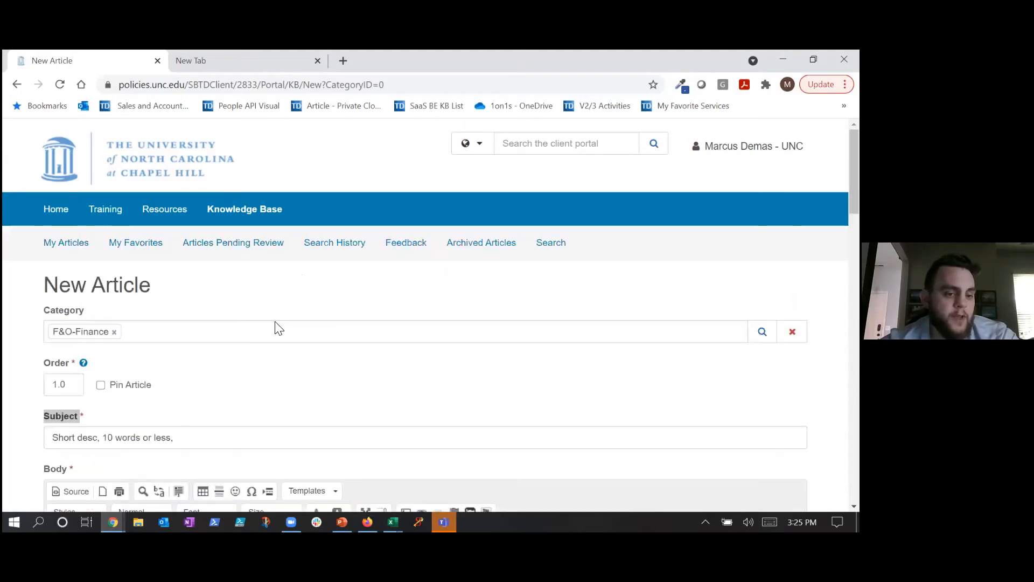
pyautogui.scroll(-1, 274, 325)
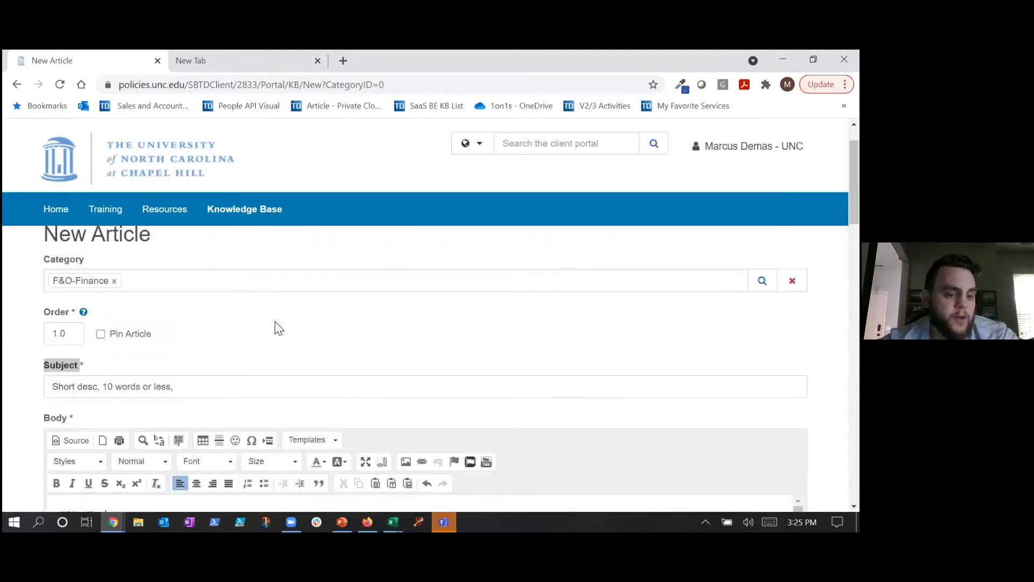
pyautogui.moveTo(38, 369); pyautogui.dragTo(83, 367)
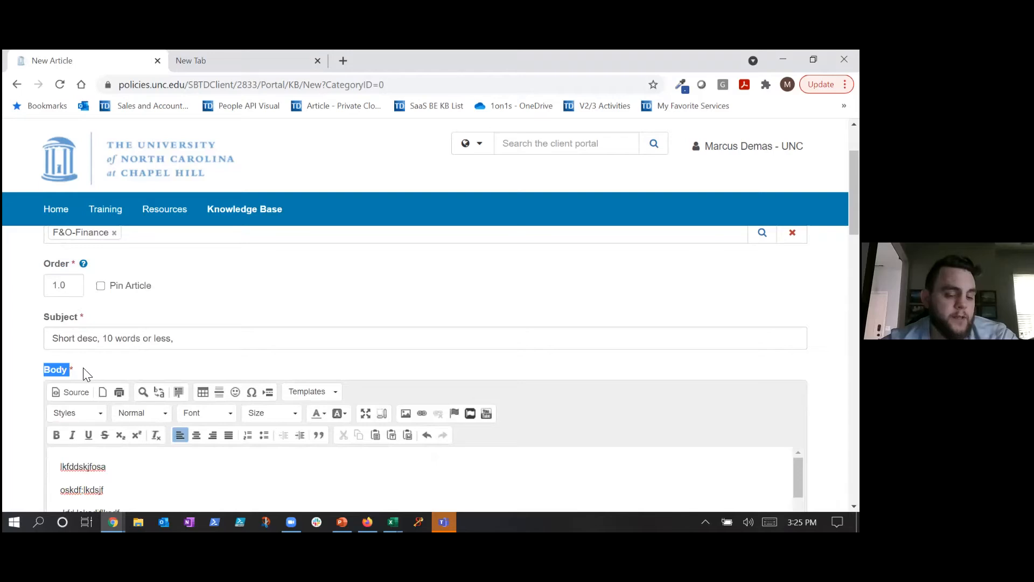
pyautogui.scroll(-3, 124, 376)
pyautogui.scroll(-8, 209, 379)
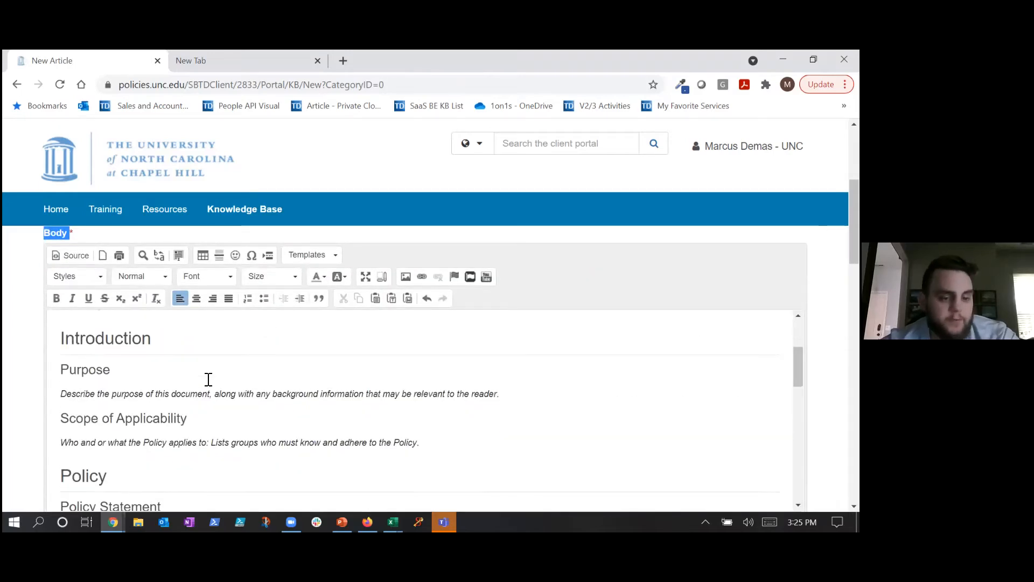
pyautogui.scroll(-10, 209, 380)
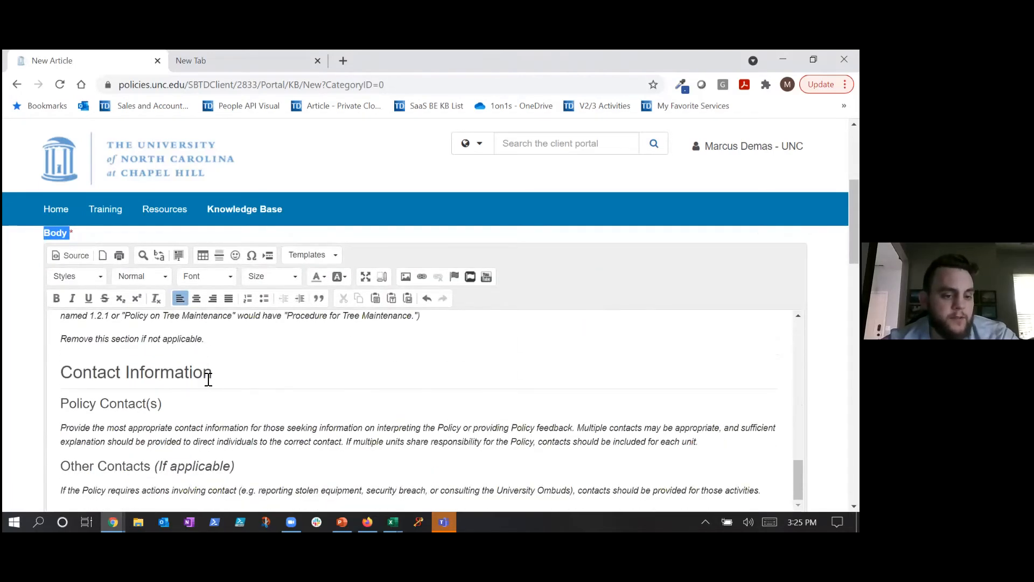
pyautogui.scroll(-1, 208, 379)
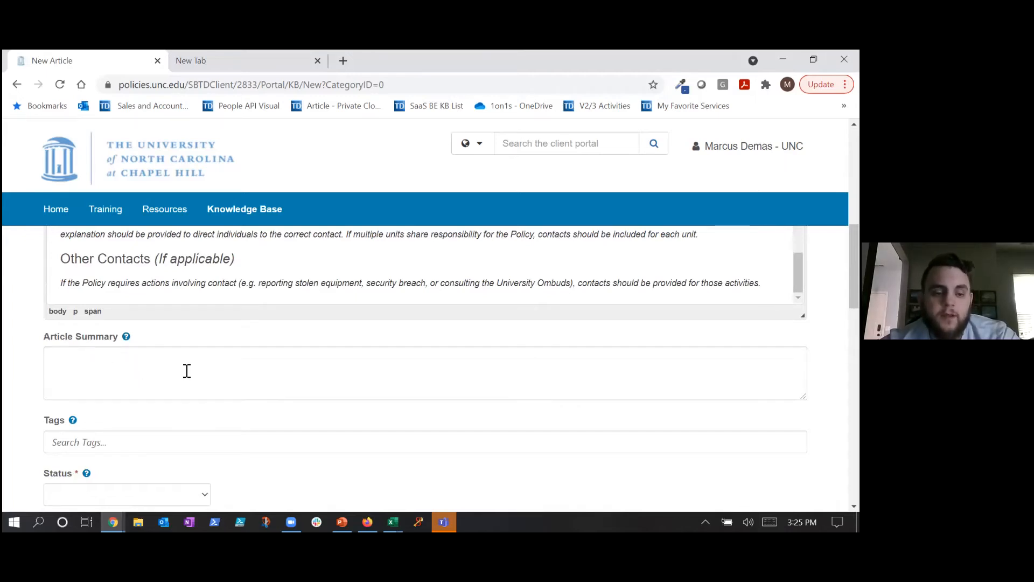
# - Review the article form's fields from the subject and body down to the article summary and tags
pyautogui.scroll(10, 186, 371)
pyautogui.scroll(-3, 185, 372)
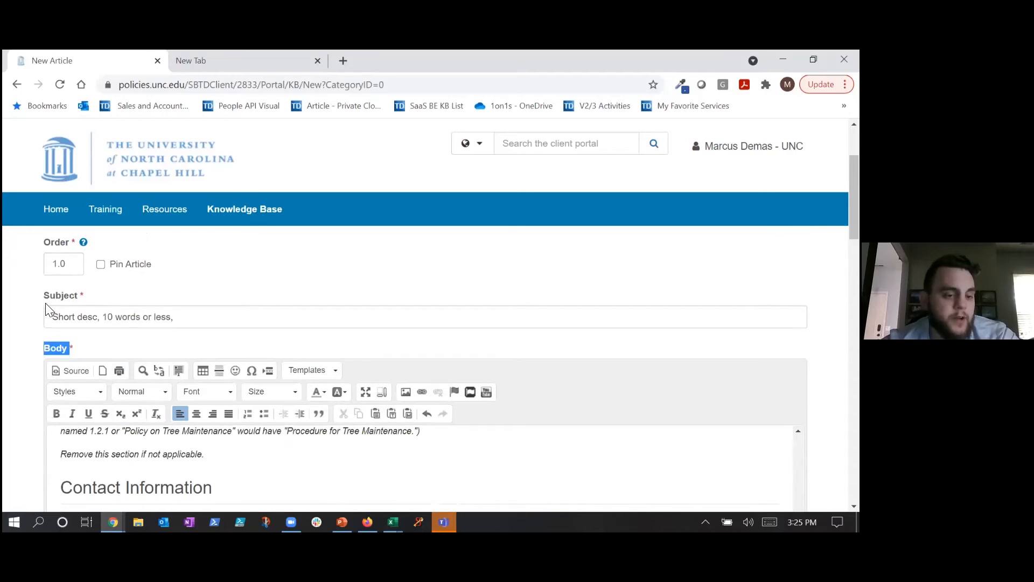
pyautogui.moveTo(43, 299); pyautogui.dragTo(92, 296)
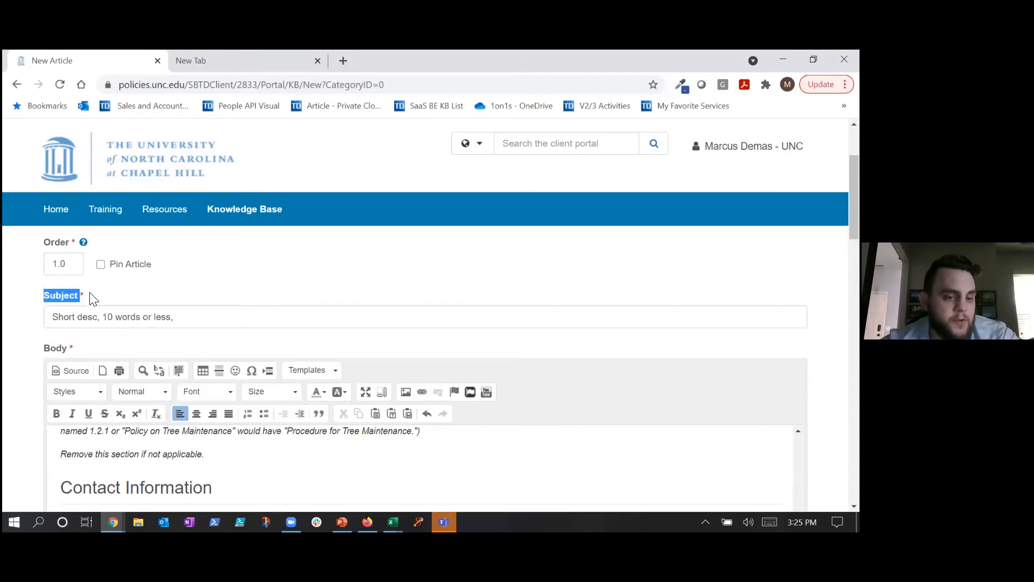
pyautogui.moveTo(37, 347); pyautogui.dragTo(88, 347)
pyautogui.scroll(-1, 87, 350)
pyautogui.scroll(-5, 87, 350)
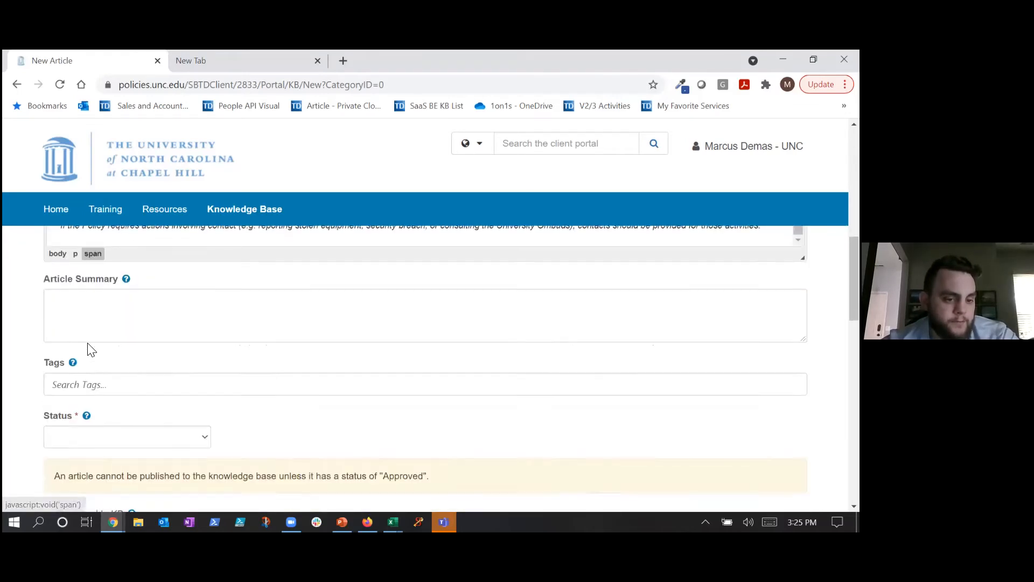
pyautogui.moveTo(45, 283); pyautogui.dragTo(121, 286)
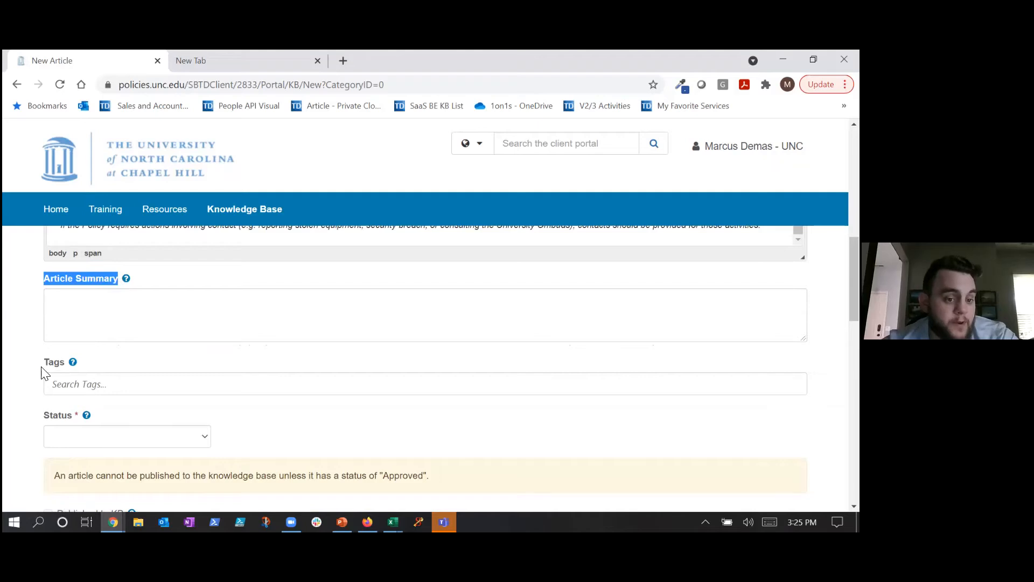
pyautogui.moveTo(40, 365); pyautogui.dragTo(65, 368)
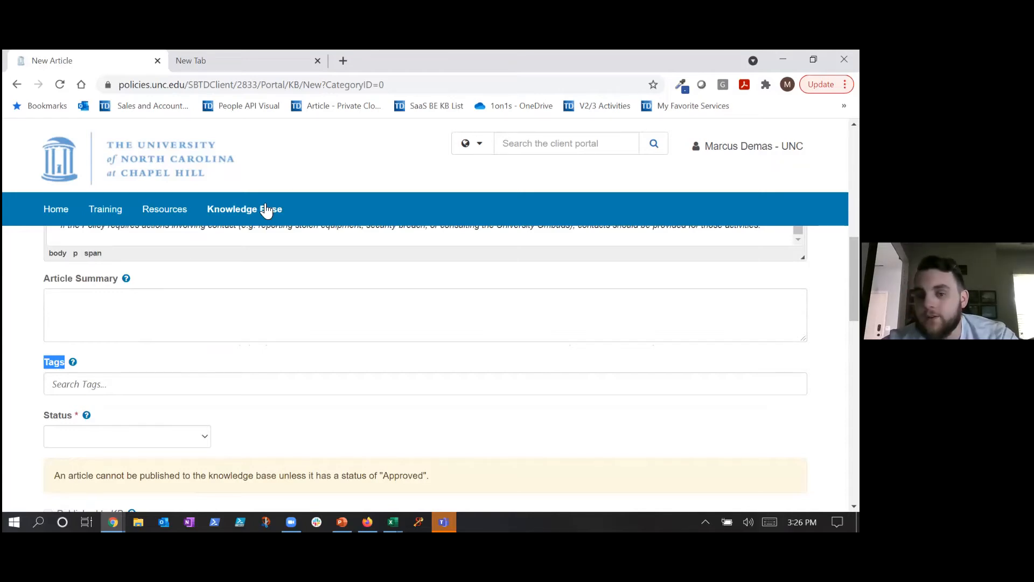
pyautogui.moveTo(539, 143)
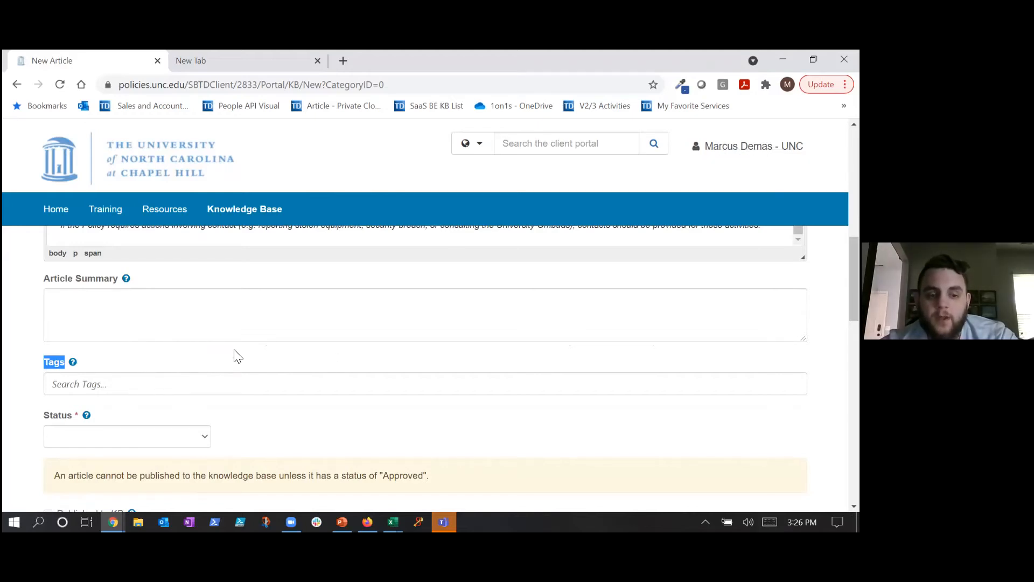
# - Enter "This is about the" as the article summary
pyautogui.scroll(8, 237, 354)
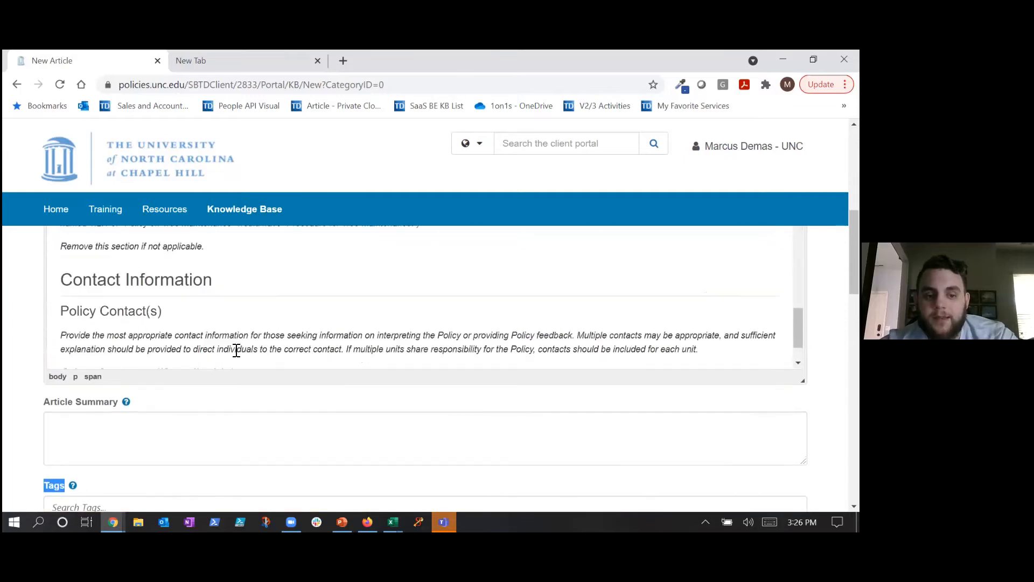
pyautogui.scroll(2, 237, 302)
pyautogui.scroll(-3, 237, 303)
pyautogui.scroll(1, 238, 302)
pyautogui.scroll(2, 238, 303)
pyautogui.scroll(-4, 239, 303)
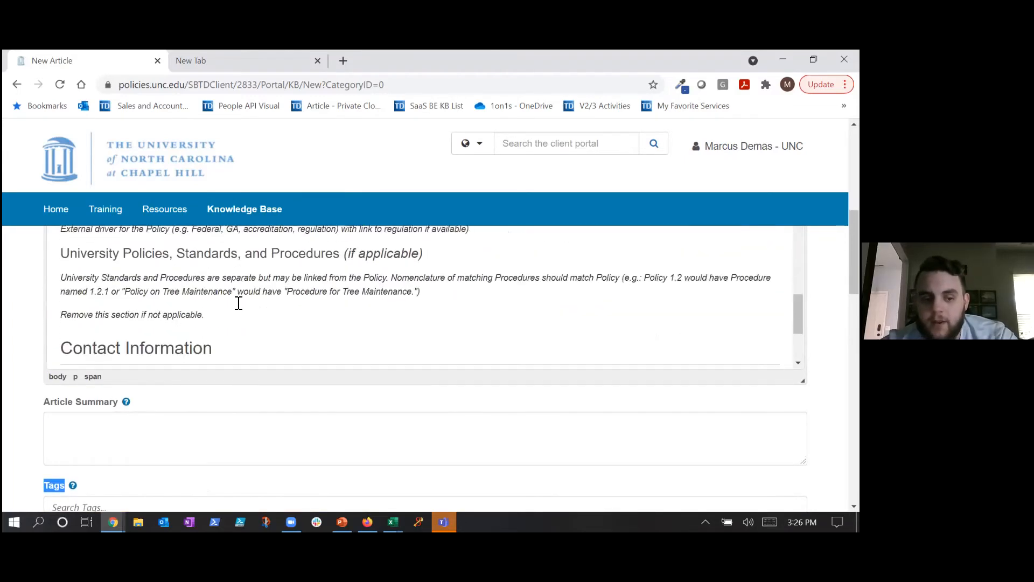
pyautogui.scroll(-2, 239, 302)
pyautogui.moveTo(36, 337); pyautogui.dragTo(110, 365)
pyautogui.click(113, 370)
pyautogui.write('This is about the')
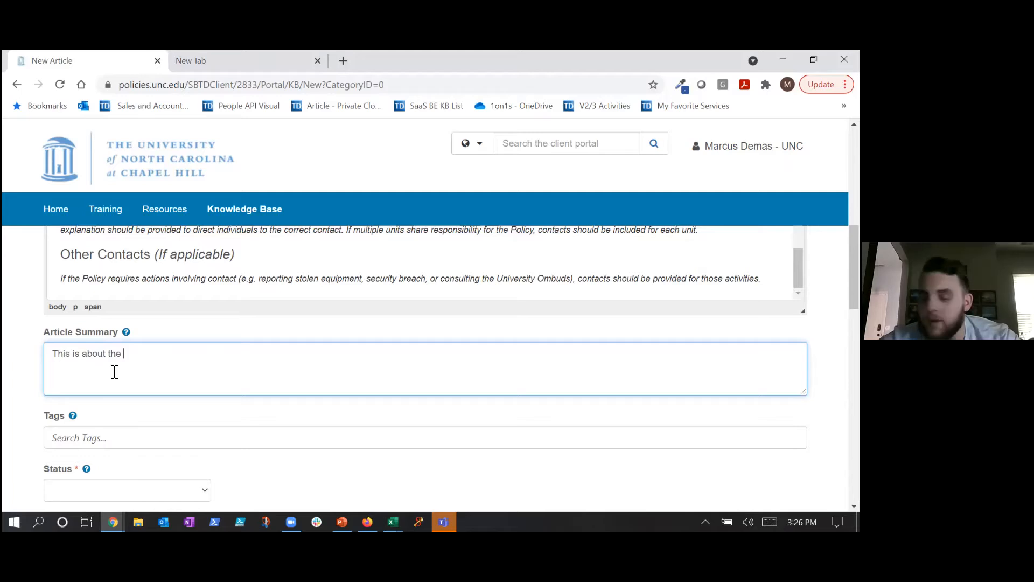
# - Search the article tags for "provost" and leave the search without adding a tag
pyautogui.click(118, 443)
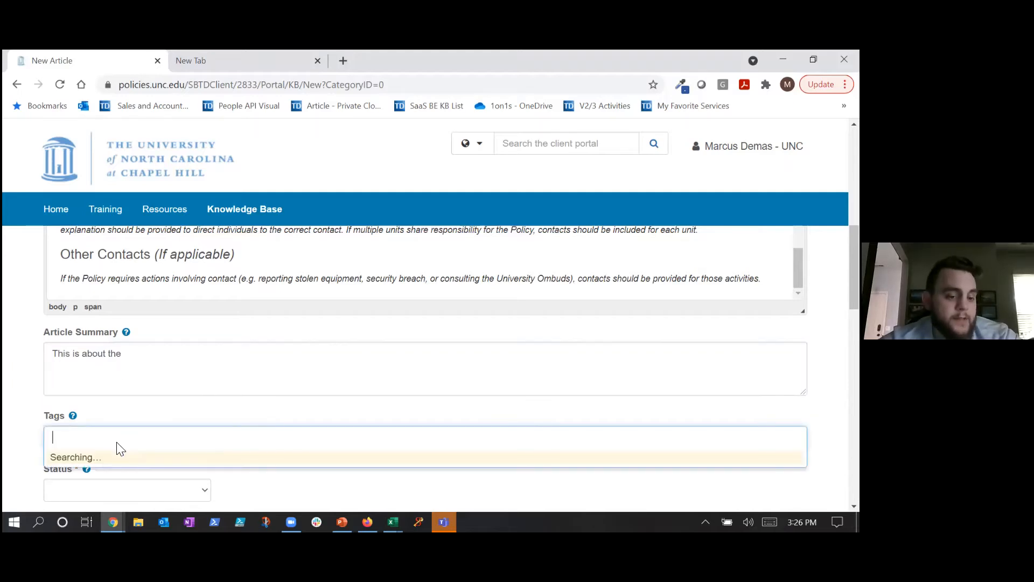
pyautogui.write('provost')
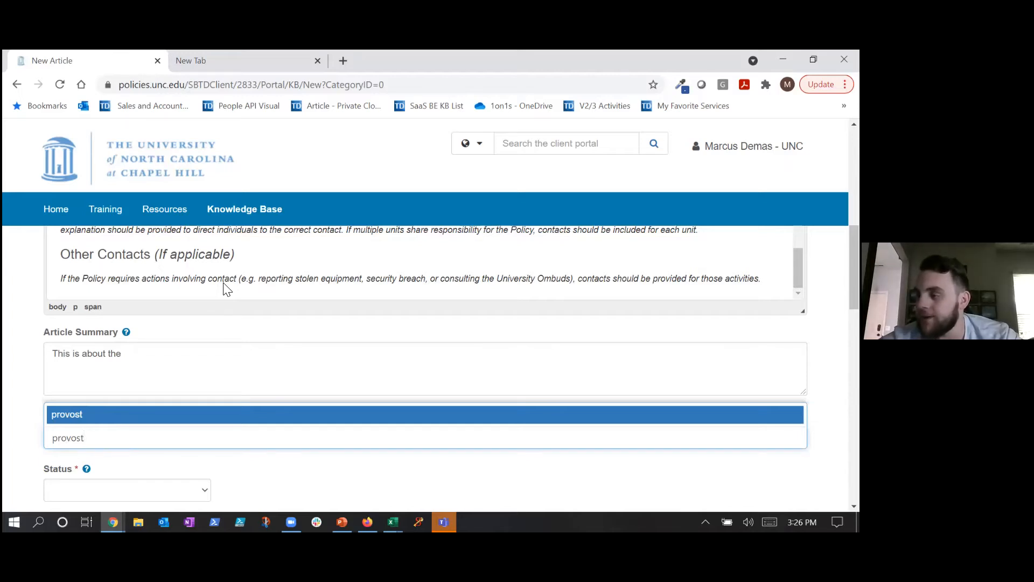
pyautogui.click(180, 359)
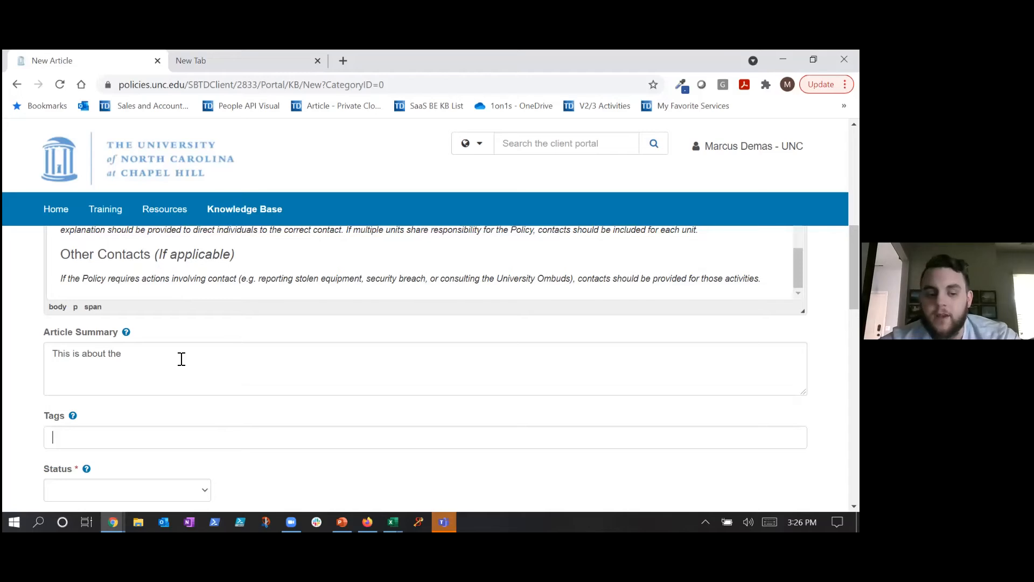
# - Search the article tags for "onyen", then clear the search and close the suggestions
pyautogui.write('onyen')
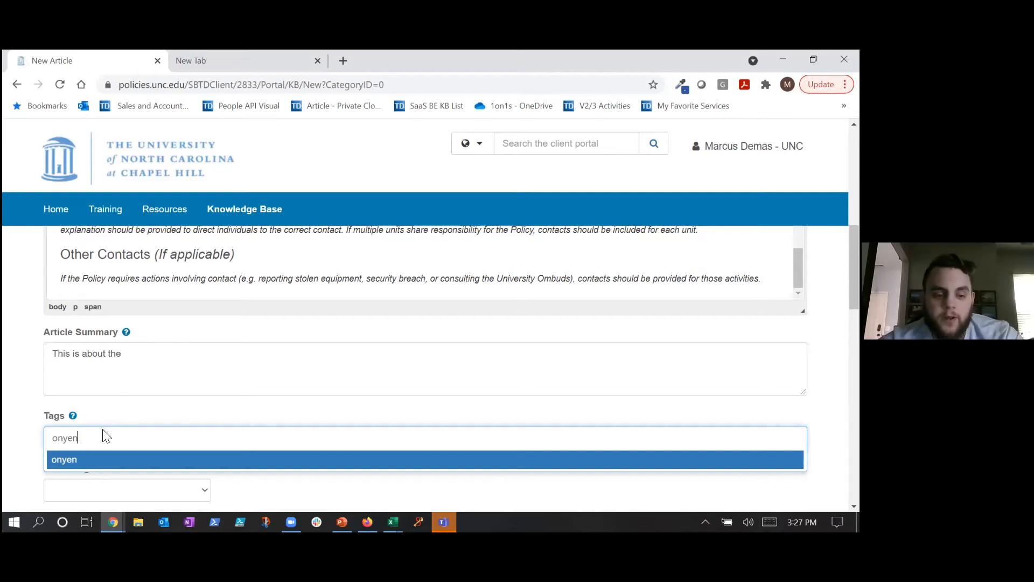
pyautogui.press('BackSpace')
pyautogui.press('BackSpace')
pyautogui.press('BackSpace')
pyautogui.press('BackSpace')
pyautogui.press('BackSpace')
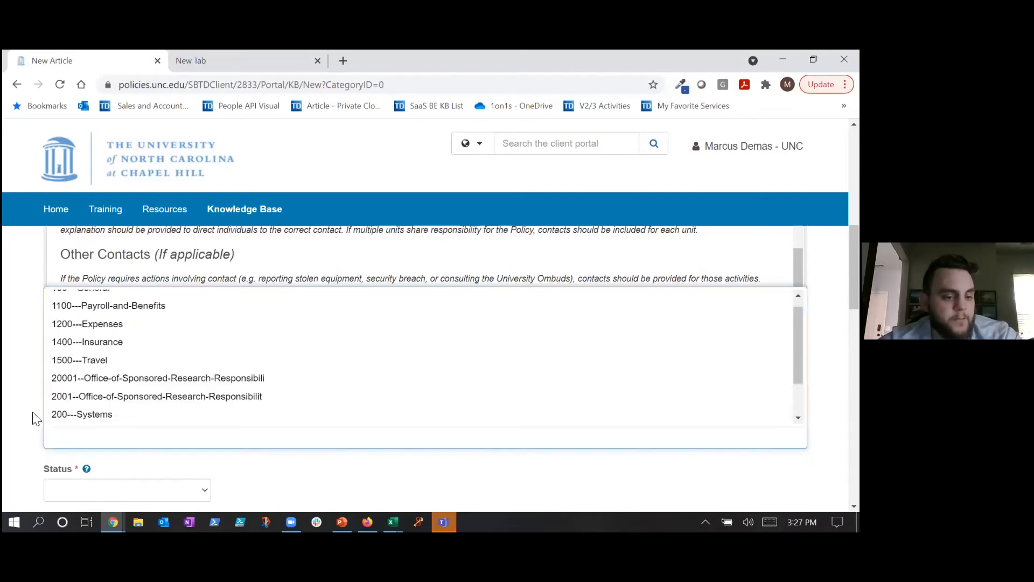
pyautogui.click(23, 408)
pyautogui.scroll(-1, 148, 415)
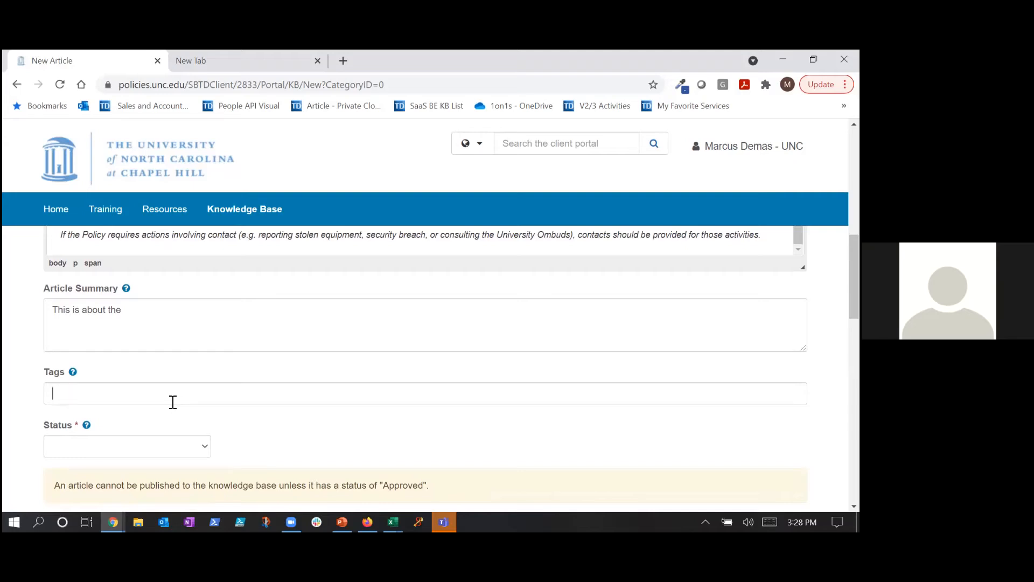
# - Try the tag searches "Pr", "Onyen" and "onyen", leaving the article without any tag
pyautogui.write('Pr')
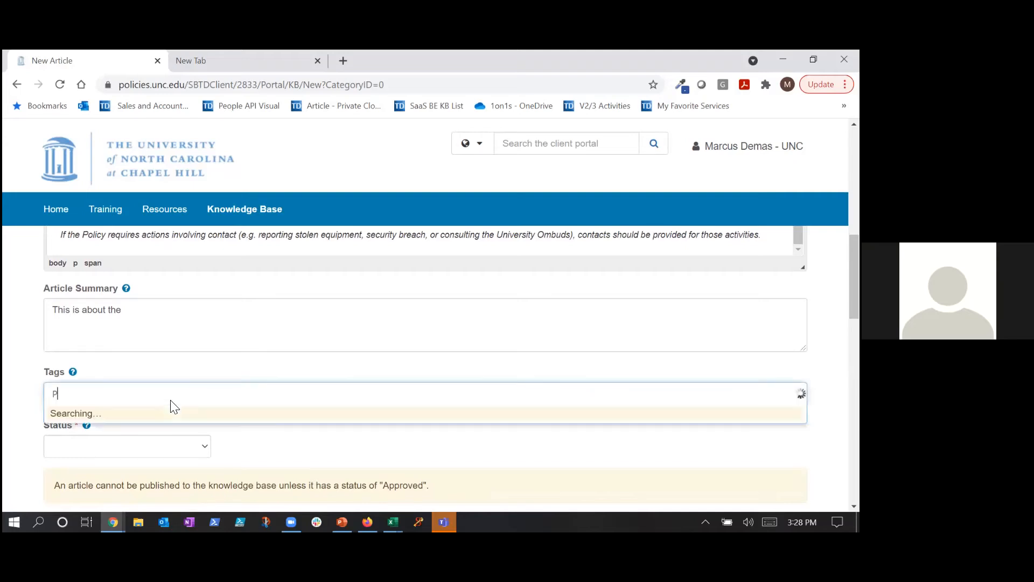
pyautogui.press('BackSpace')
pyautogui.press('BackSpace')
pyautogui.write('O')
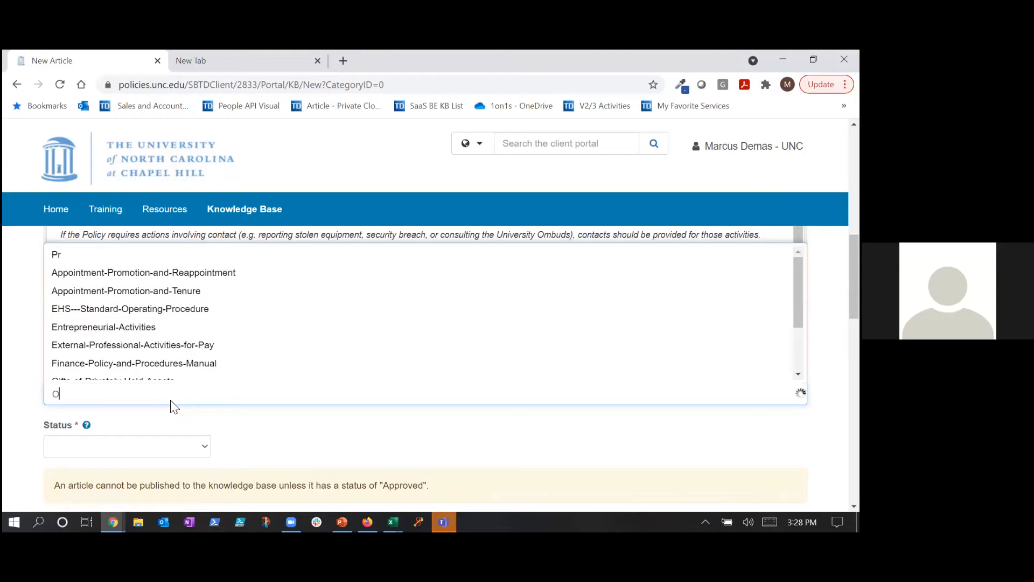
pyautogui.write('nyen')
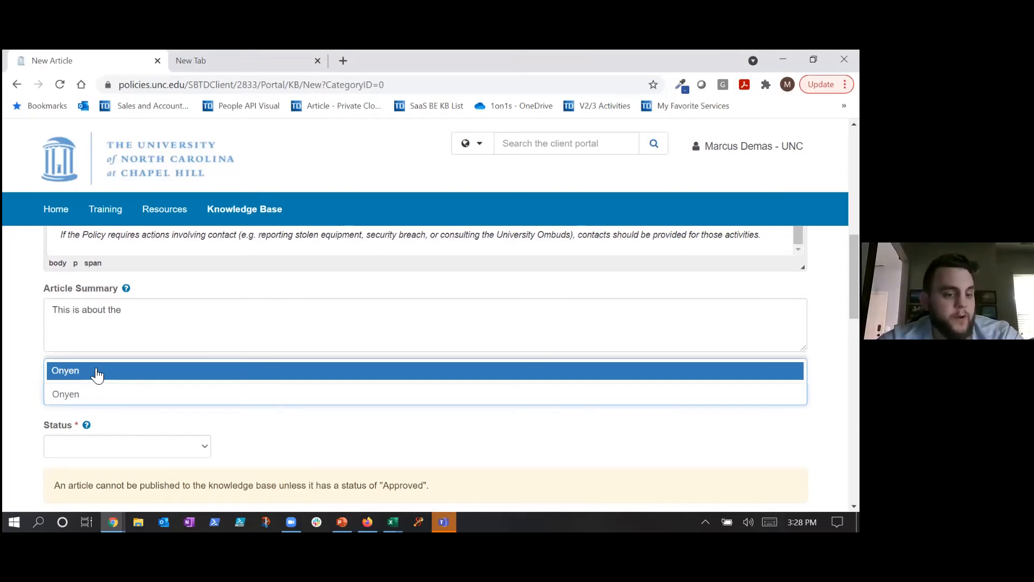
pyautogui.click(97, 372)
pyautogui.press('BackSpace')
pyautogui.press('BackSpace')
pyautogui.press('BackSpace')
pyautogui.press('BackSpace')
pyautogui.press('BackSpace')
pyautogui.write('onyen')
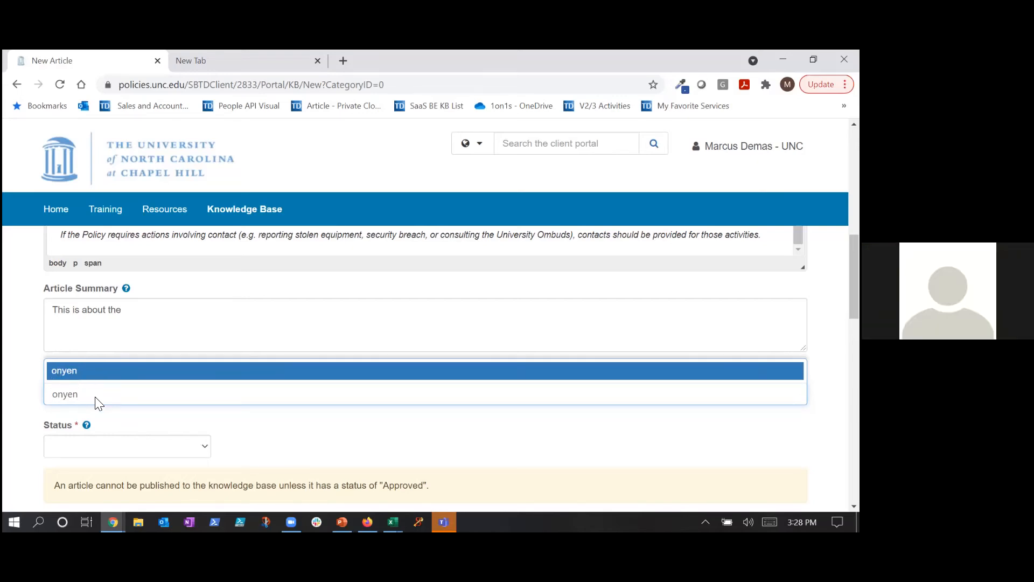
pyautogui.click(39, 412)
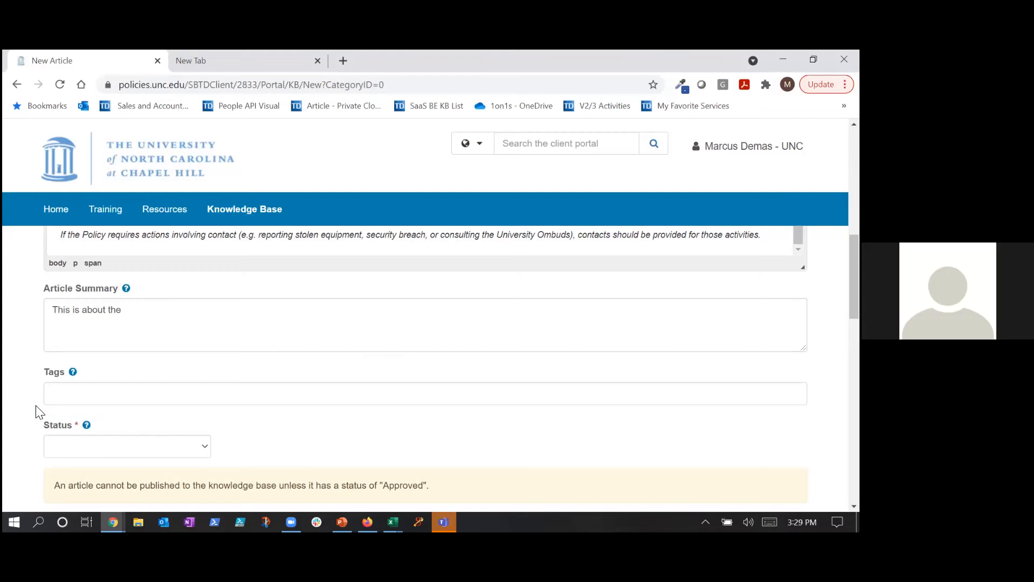
# - Set the article's status to Not Submitted, then switch it to Submitted
pyautogui.scroll(-2, 39, 412)
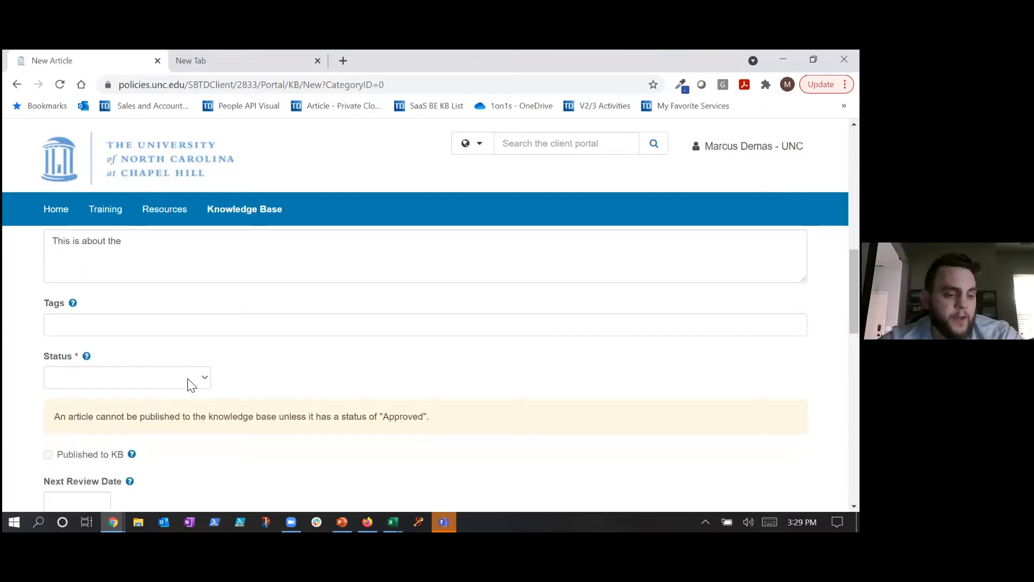
pyautogui.click(192, 378)
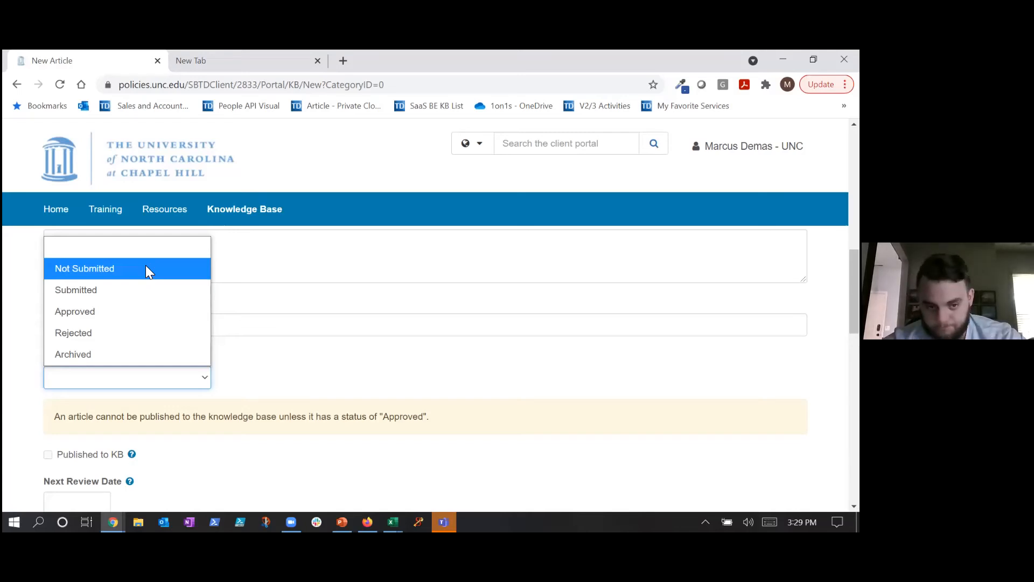
pyautogui.click(146, 268)
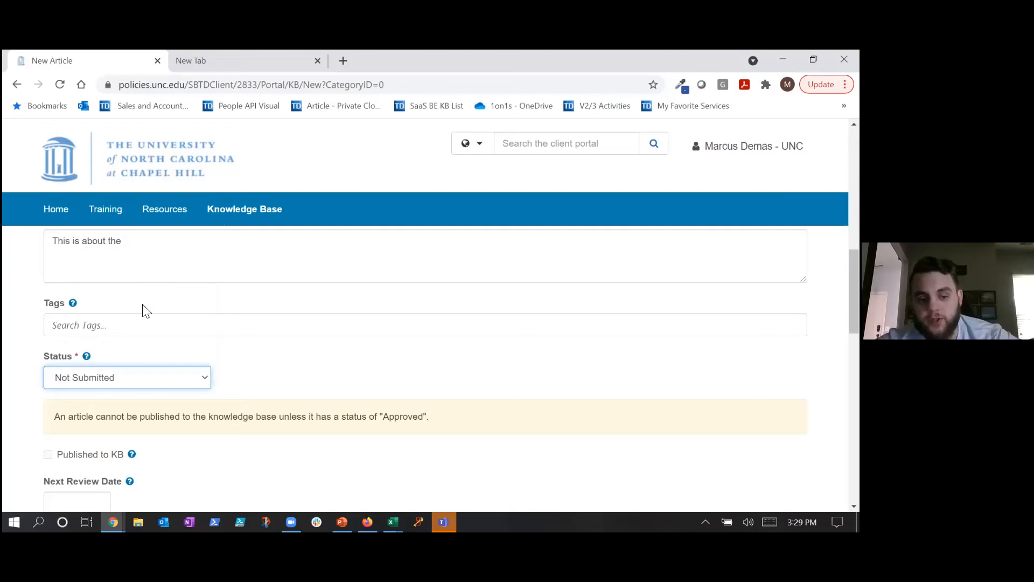
pyautogui.click(142, 388)
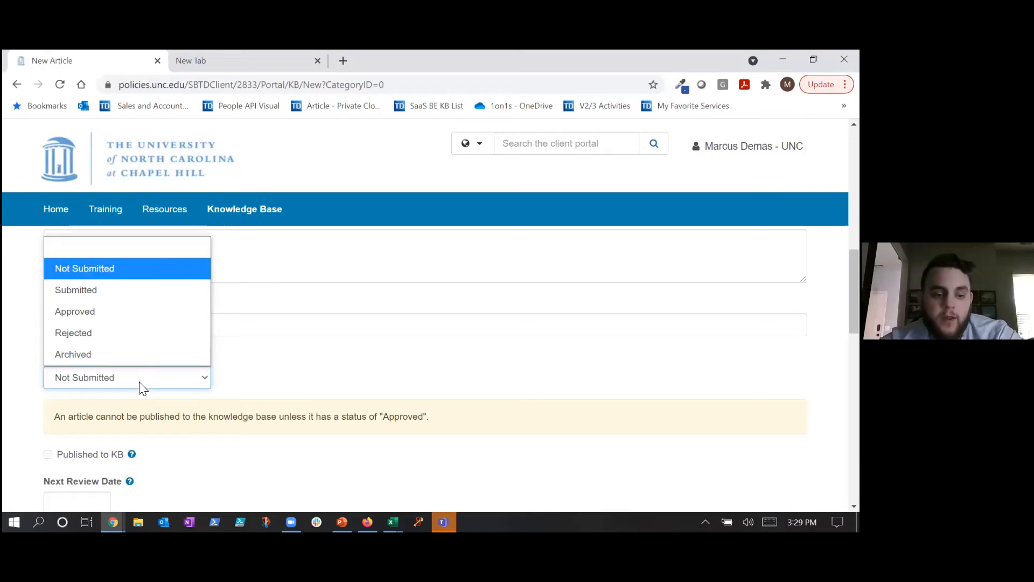
pyautogui.click(151, 291)
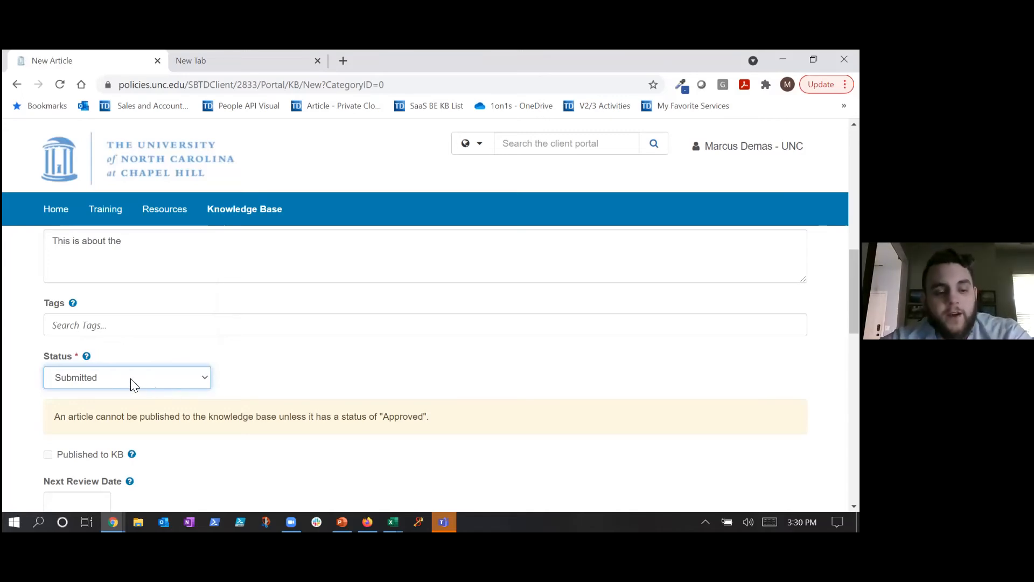
# - Set the article's status to Approved and mark the article as published to the KB
pyautogui.click(96, 380)
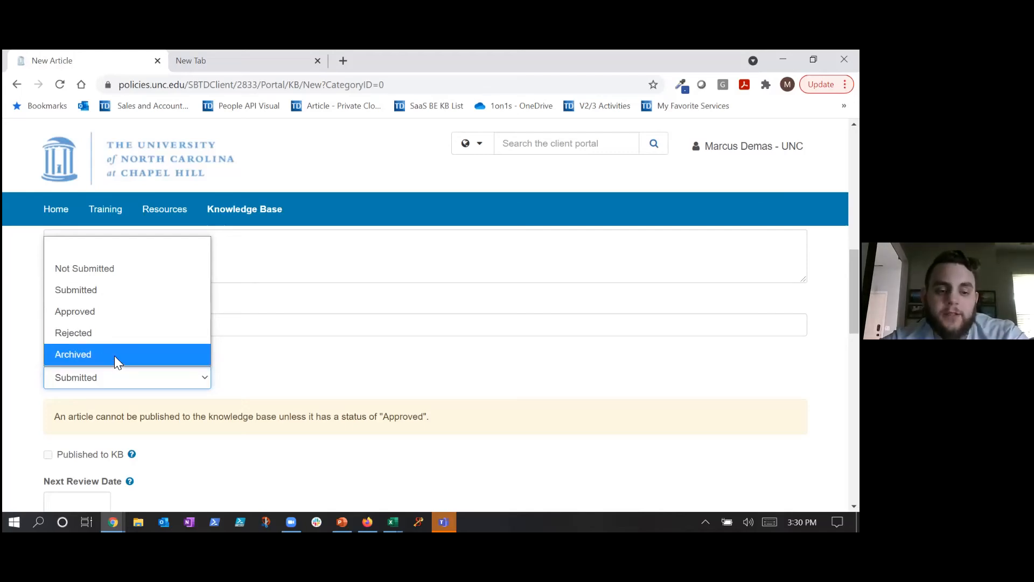
pyautogui.click(225, 351)
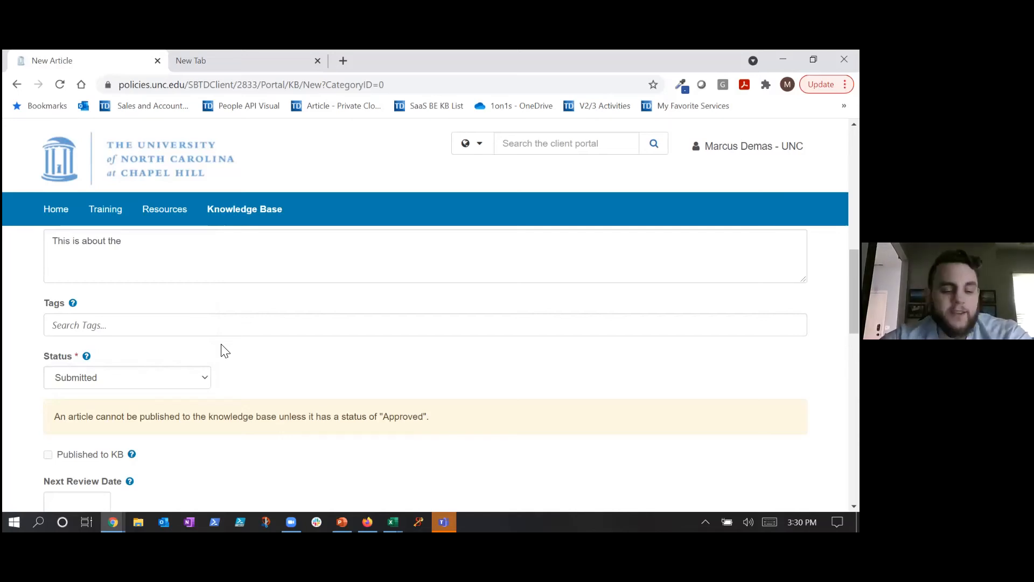
pyautogui.click(198, 380)
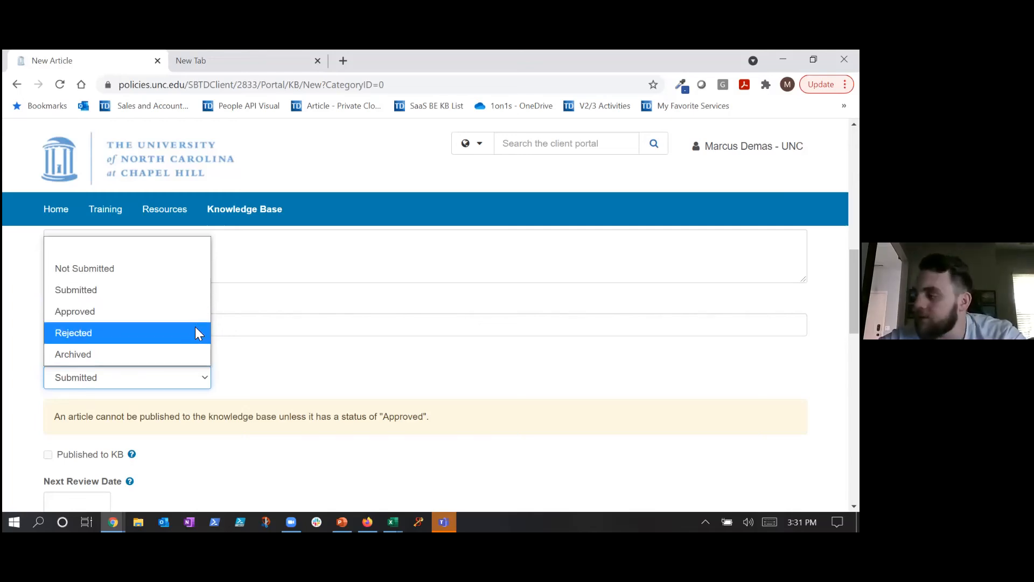
pyautogui.click(245, 351)
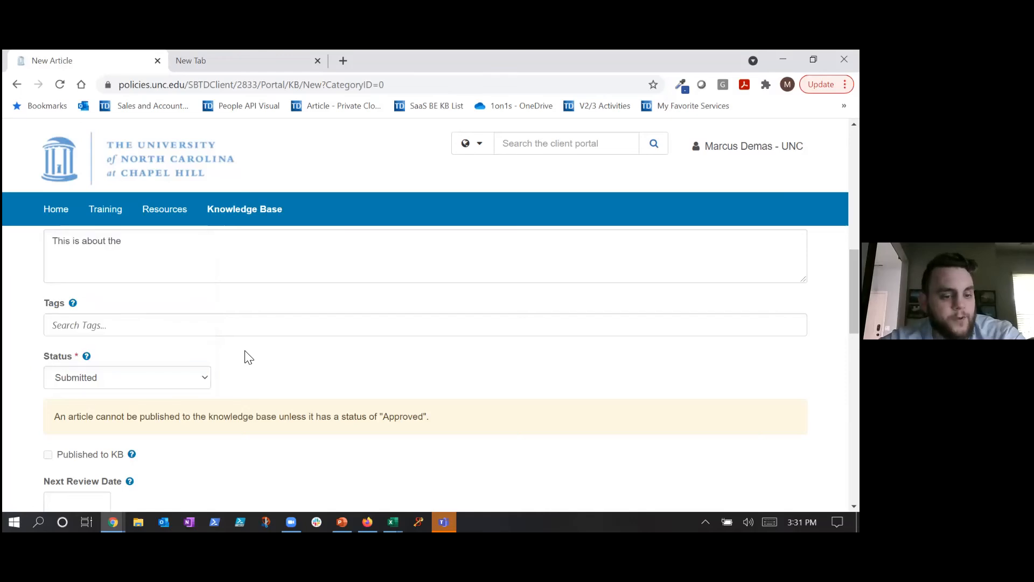
pyautogui.scroll(-2, 245, 356)
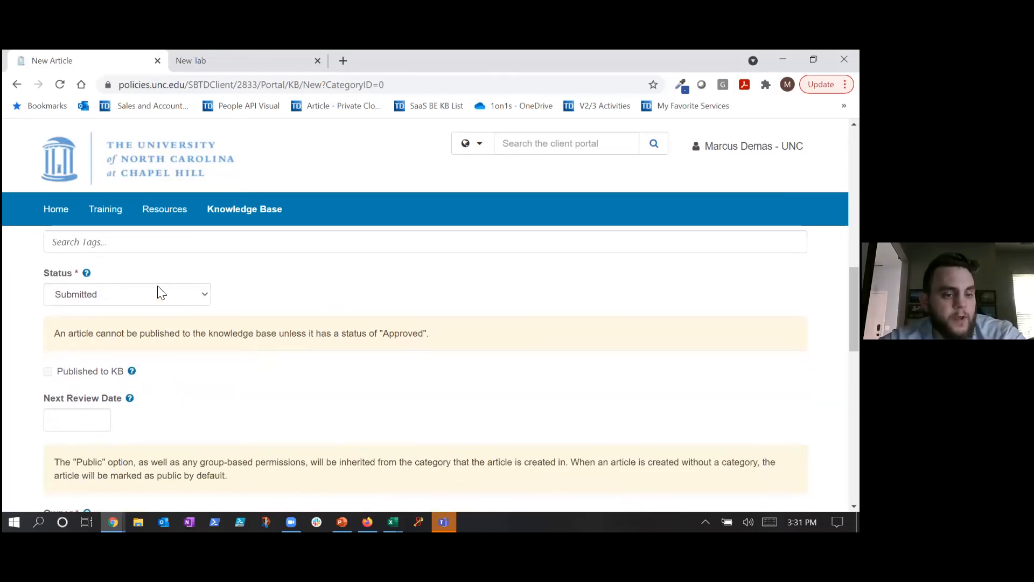
pyautogui.click(161, 292)
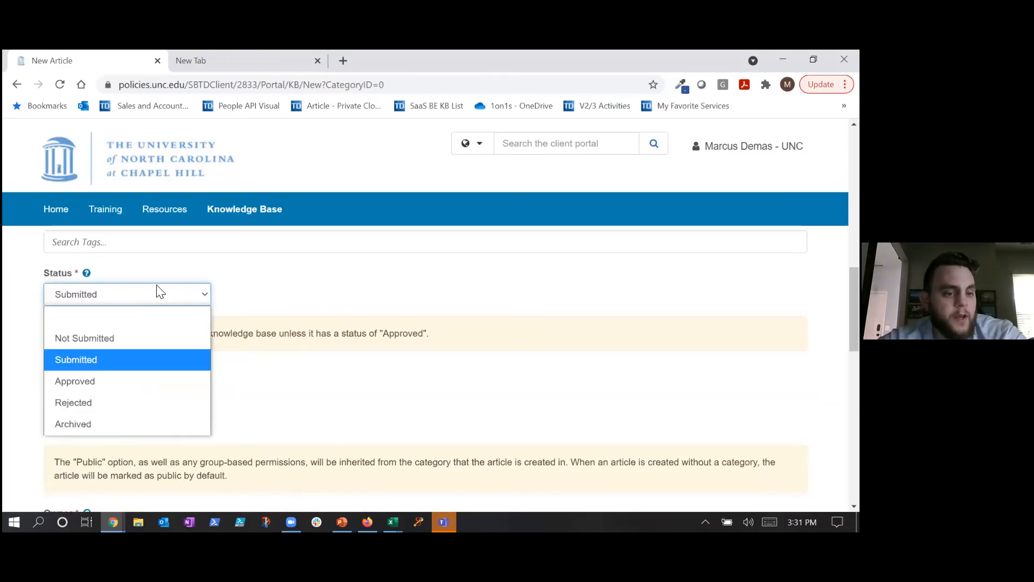
pyautogui.click(117, 381)
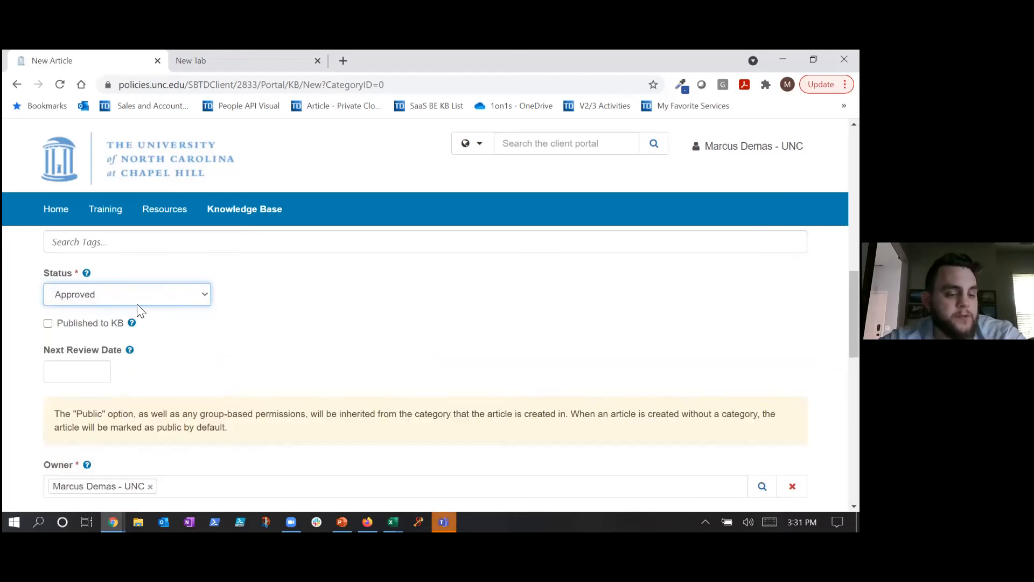
pyautogui.click(48, 324)
pyautogui.moveTo(57, 326); pyautogui.dragTo(133, 323)
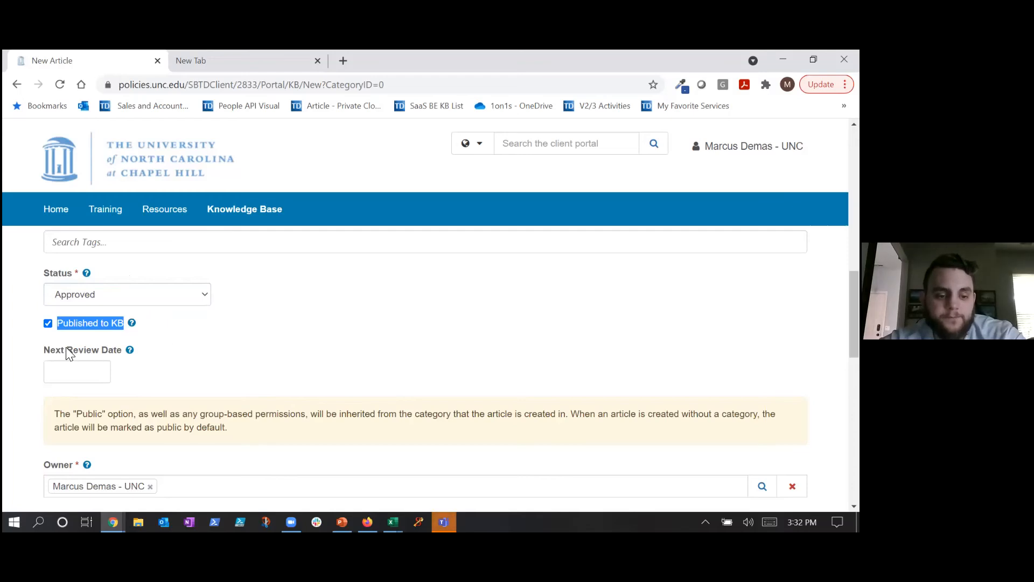
# - Set the article's next review date to 5/13/2022
pyautogui.click(46, 351)
pyautogui.moveTo(61, 356); pyautogui.dragTo(127, 354)
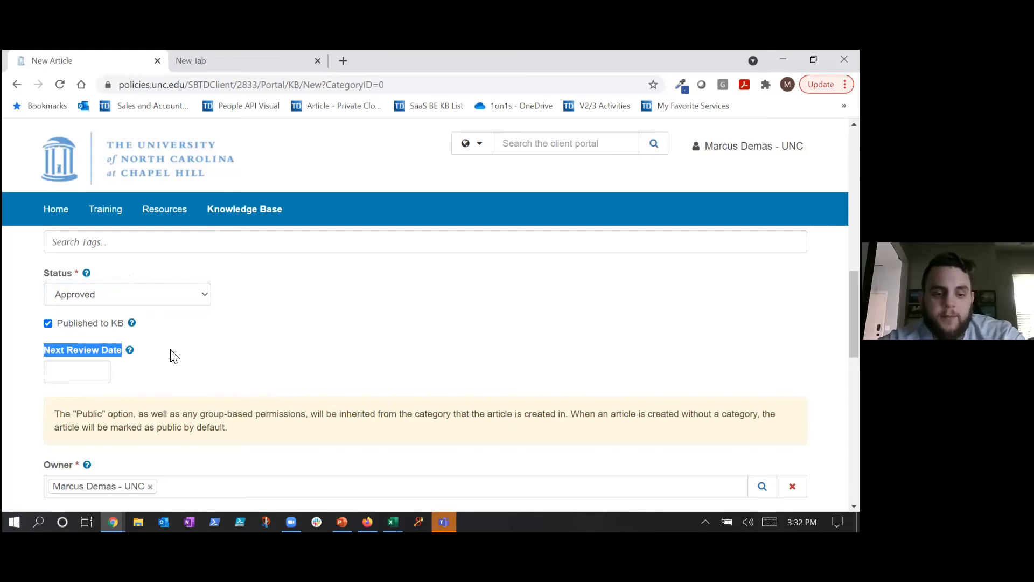
pyautogui.click(72, 364)
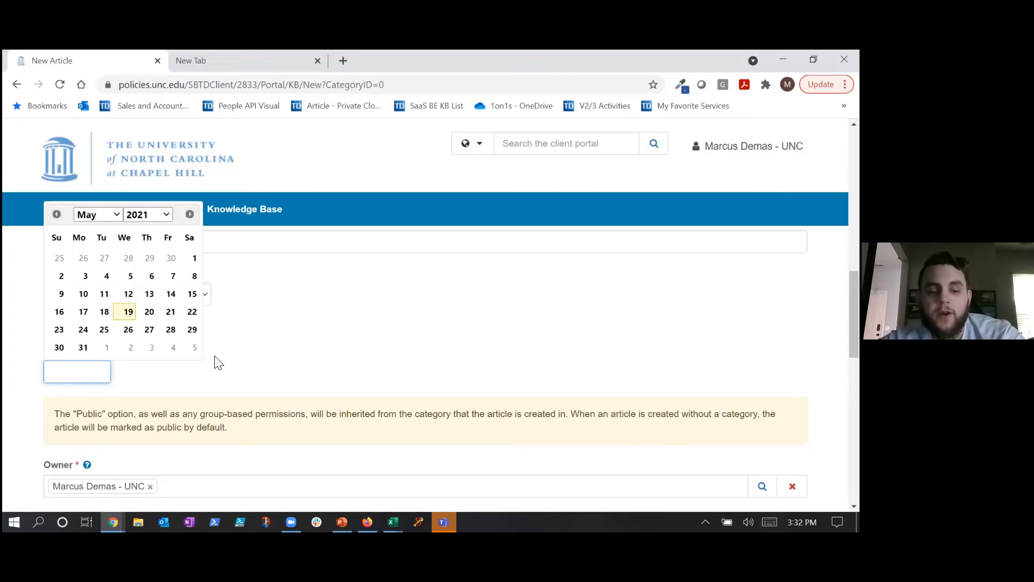
pyautogui.click(220, 380)
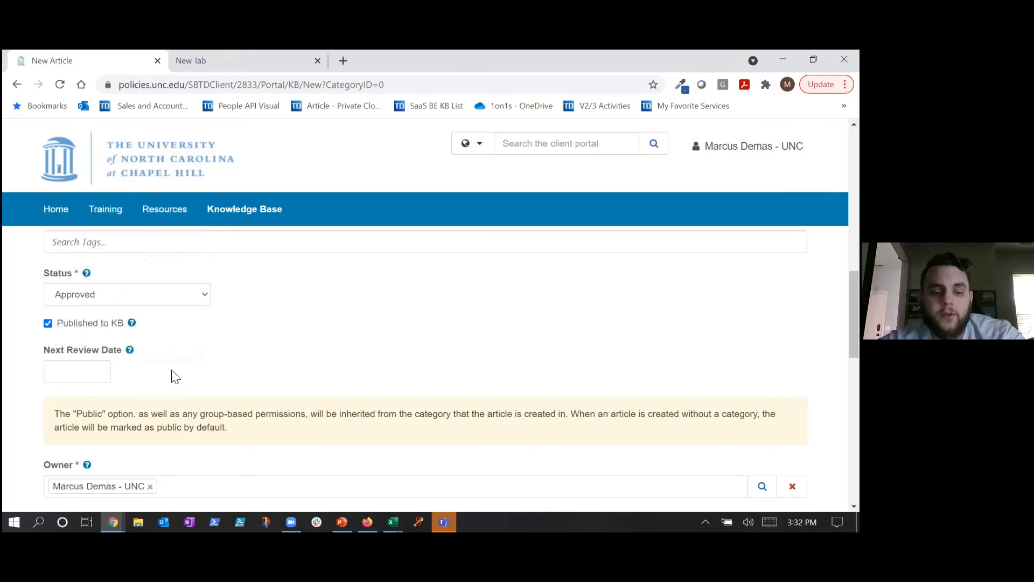
pyautogui.click(107, 373)
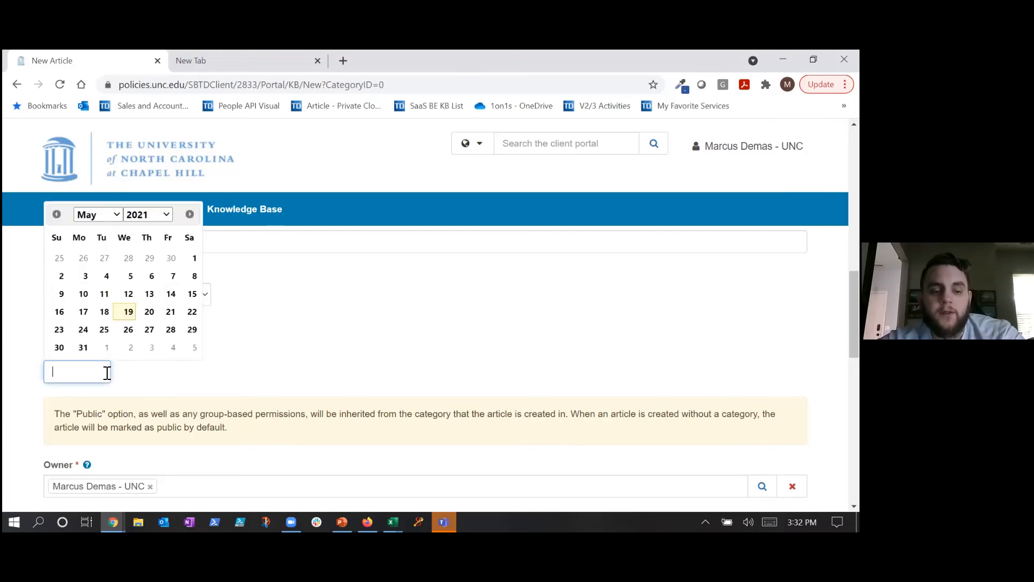
pyautogui.click(166, 217)
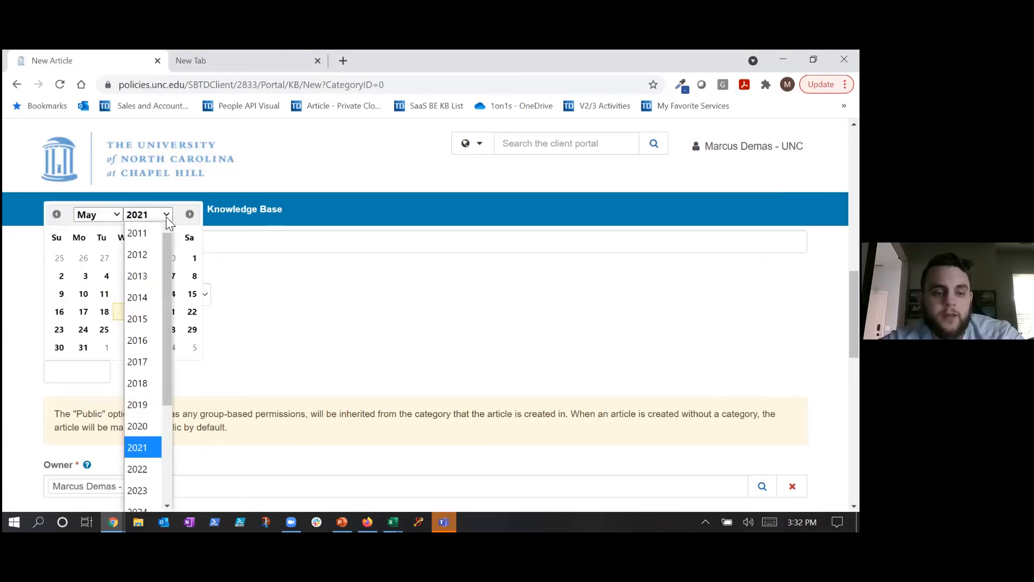
pyautogui.click(131, 469)
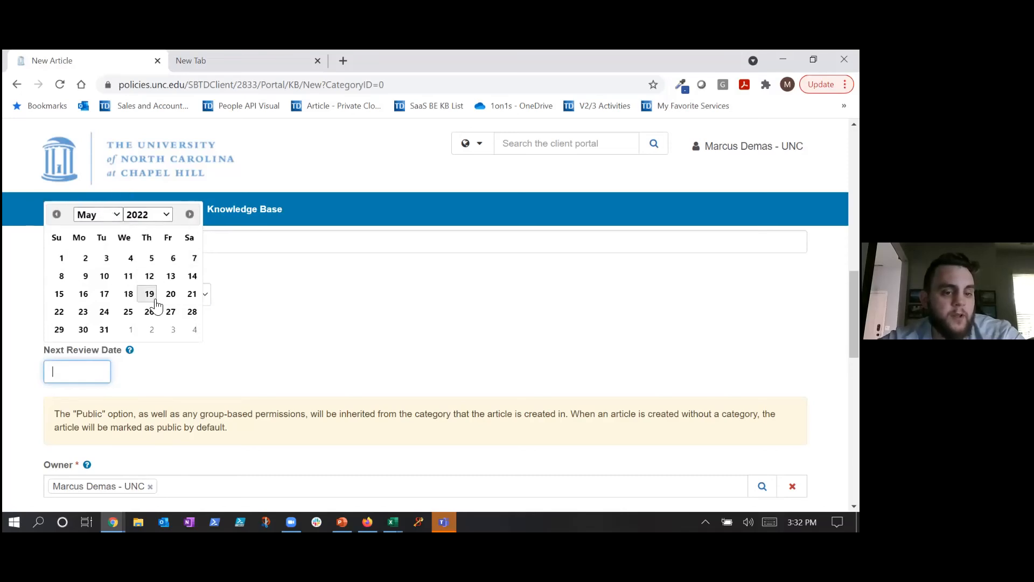
pyautogui.click(161, 279)
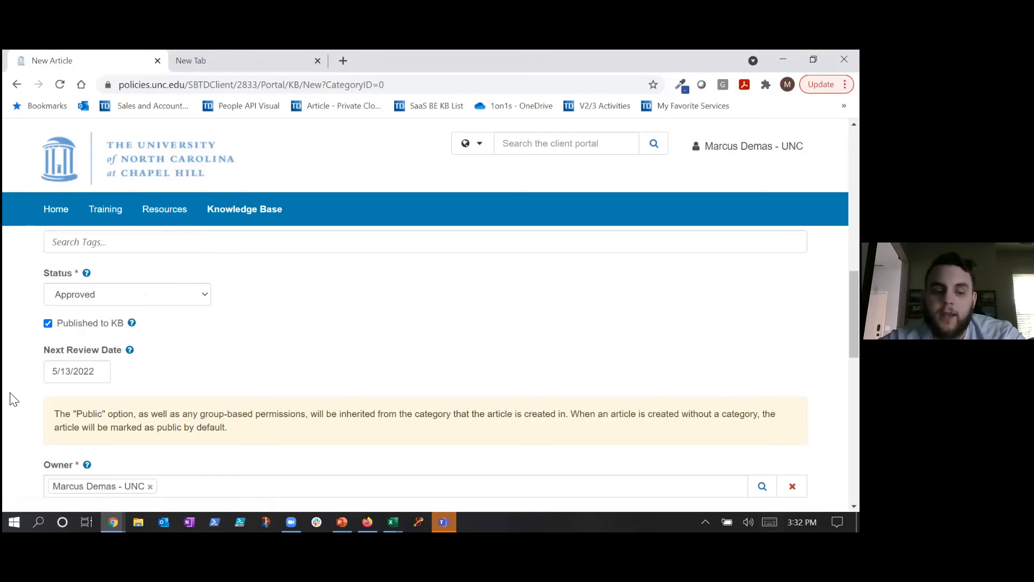
pyautogui.moveTo(54, 367); pyautogui.dragTo(106, 372)
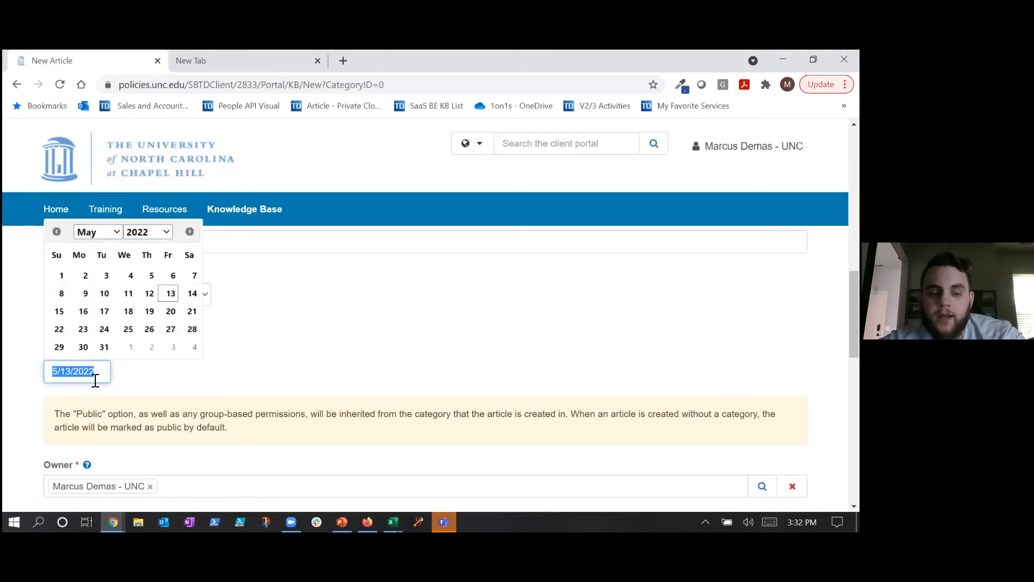
pyautogui.click(138, 387)
# - Look up the intended owner by first name, assign that person as the article's owner and enable Notify Owner on Feedback
pyautogui.scroll(-1, 205, 401)
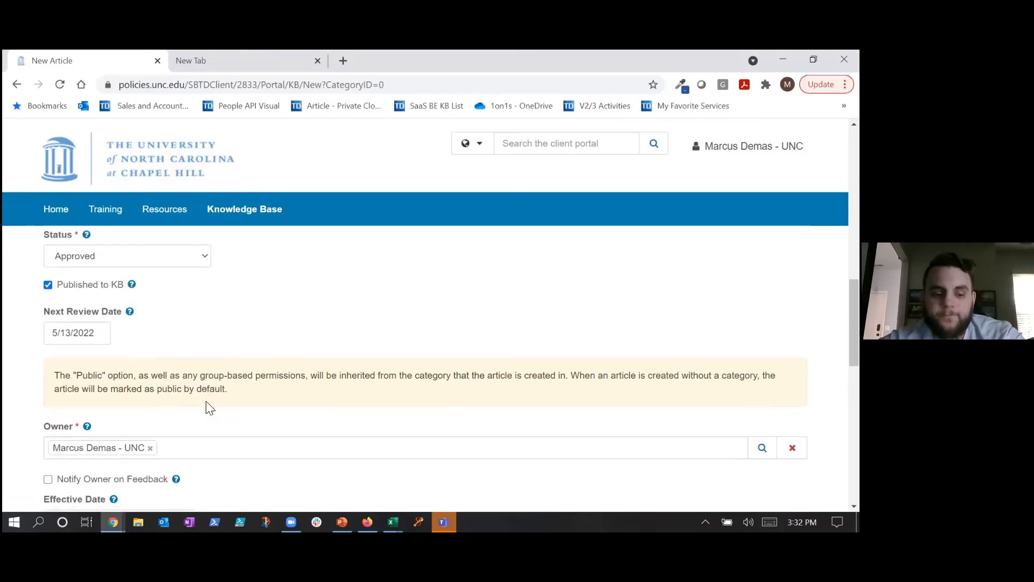
pyautogui.scroll(-1, 206, 404)
pyautogui.moveTo(68, 396); pyautogui.dragTo(81, 390)
pyautogui.scroll(-2, 81, 390)
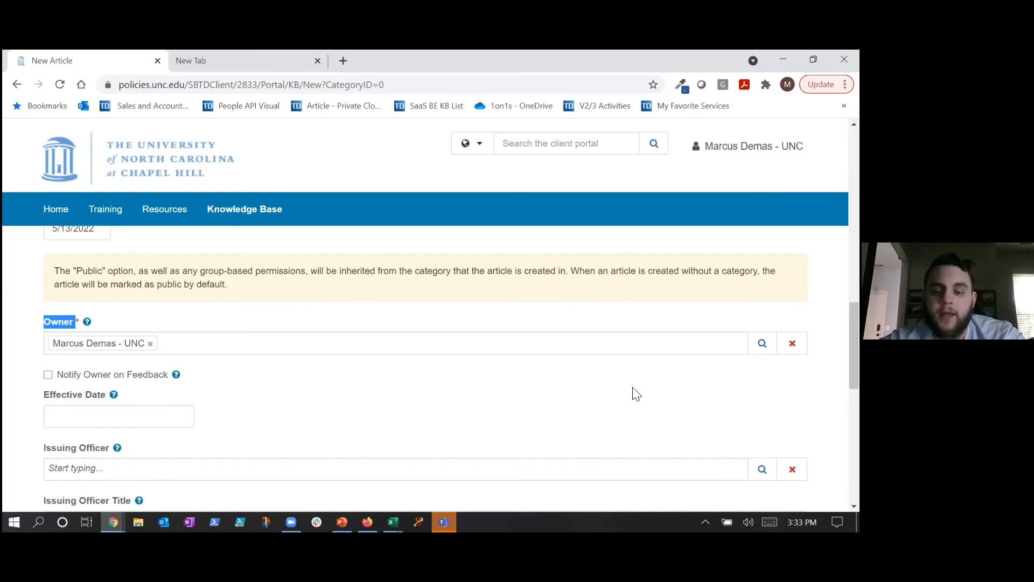
pyautogui.click(763, 343)
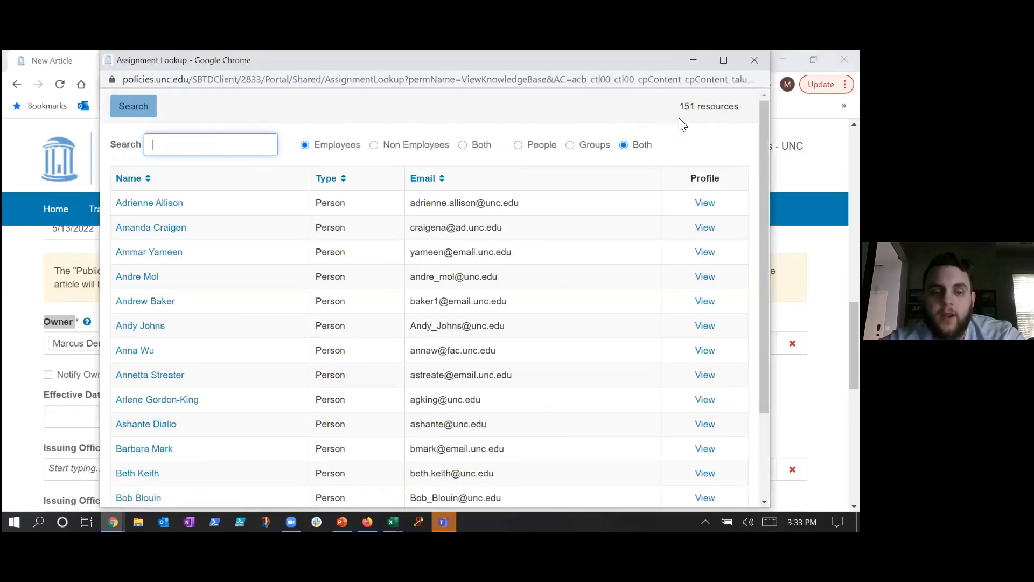
pyautogui.doubleClick(697, 111)
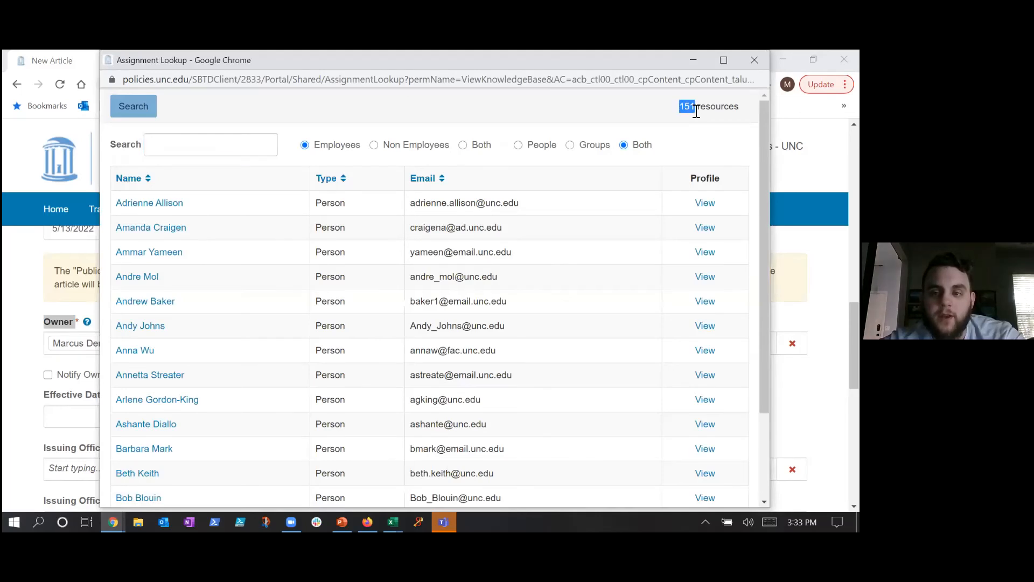
pyautogui.click(176, 142)
pyautogui.write('kim')
pyautogui.press('Return')
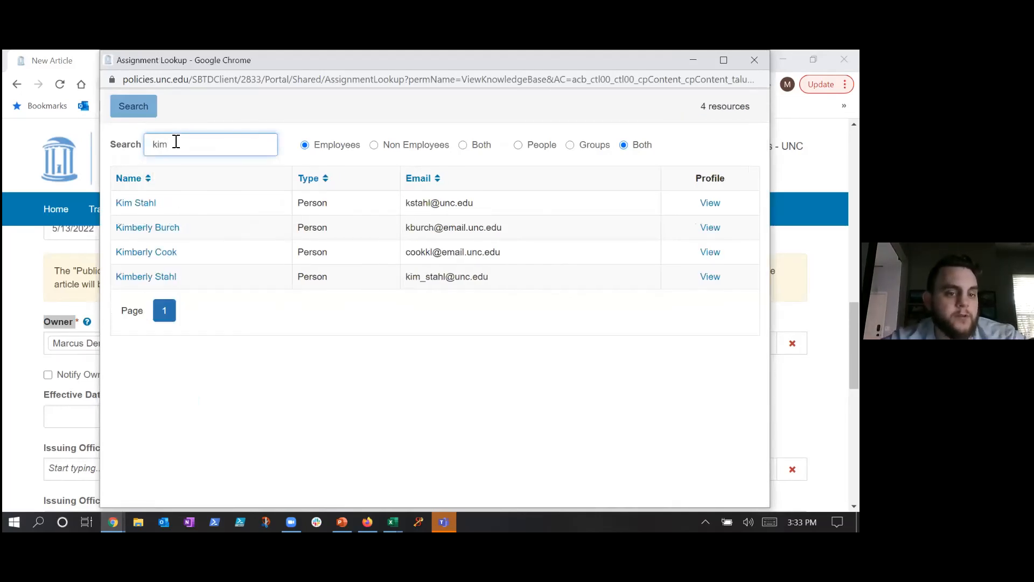
pyautogui.click(144, 205)
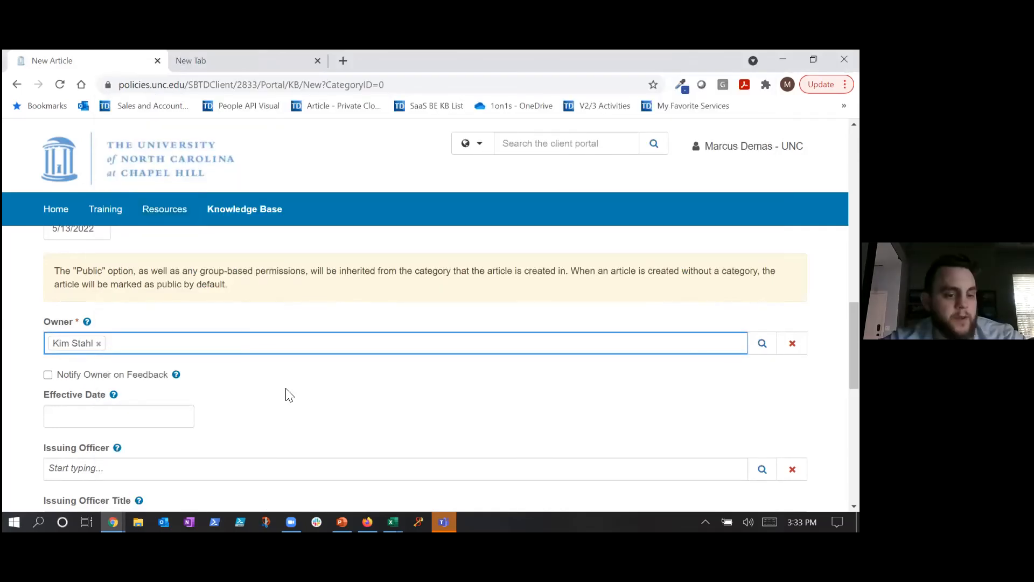
pyautogui.click(49, 376)
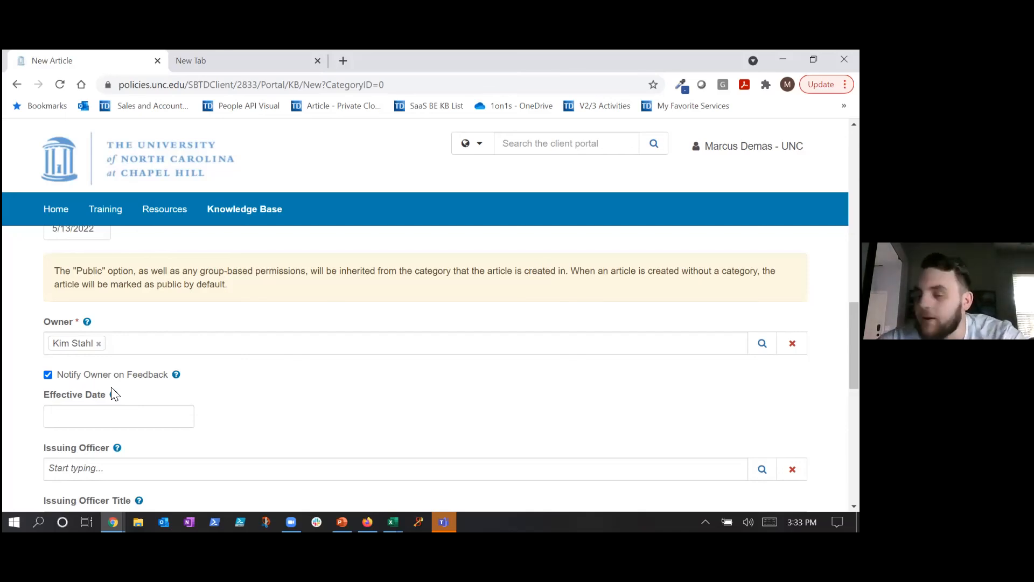
# - Review the remaining policy fields of the article form, from Effective Date and Issuing Officer through Policy Contact, Responsible Unit and Revision History
pyautogui.scroll(-2, 247, 419)
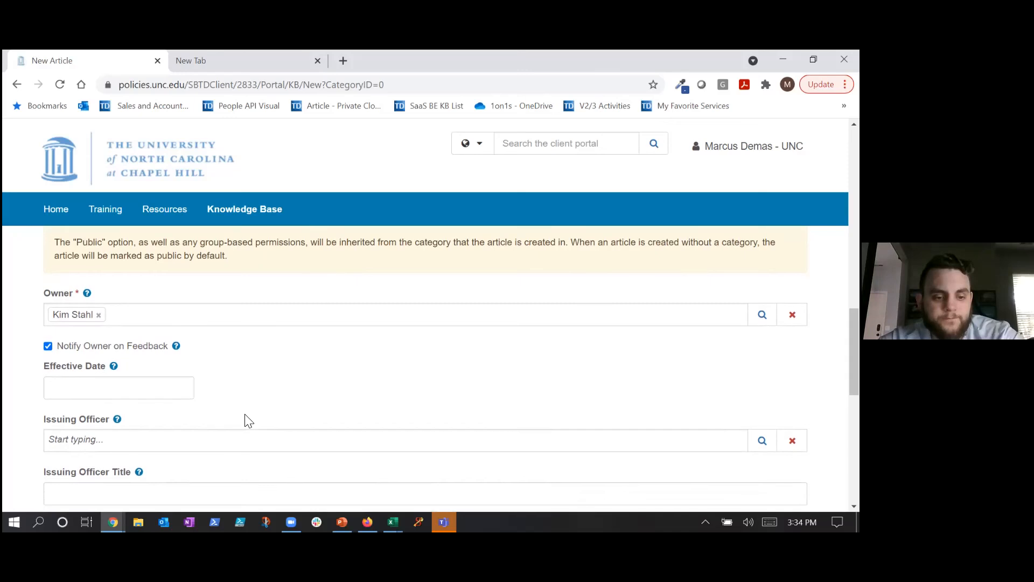
pyautogui.scroll(-1, 247, 419)
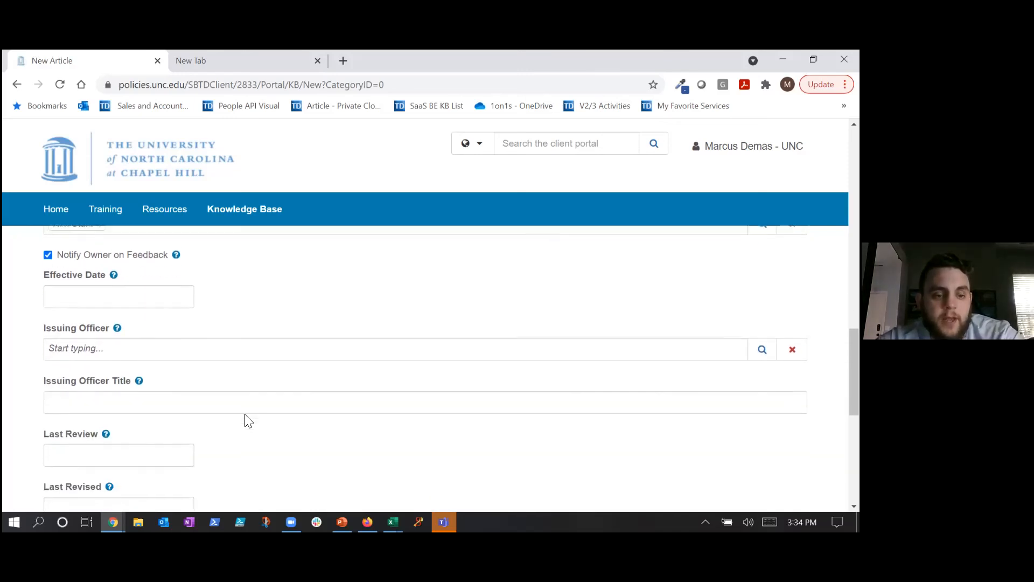
pyautogui.scroll(-1, 98, 304)
pyautogui.scroll(1, 96, 304)
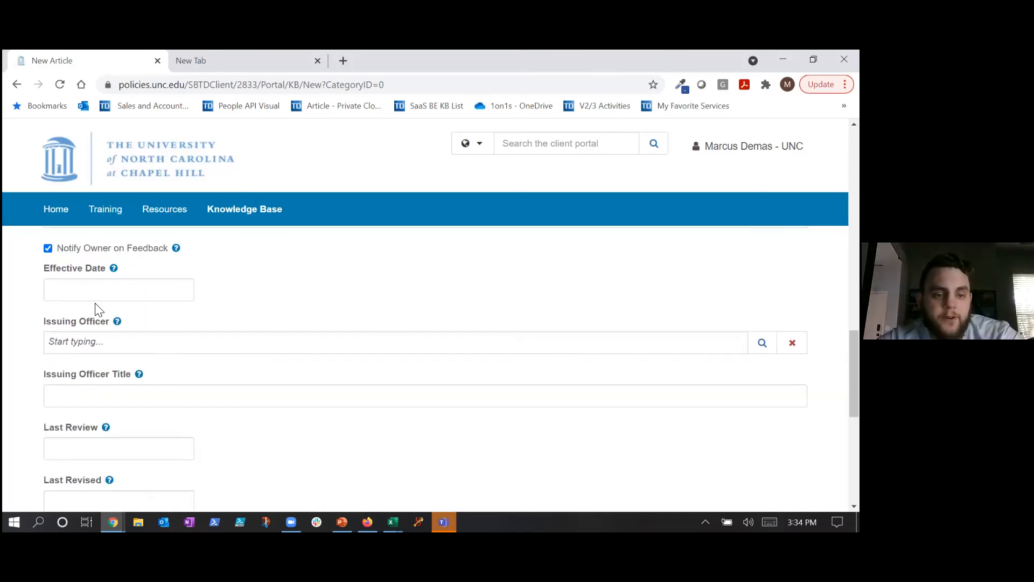
pyautogui.moveTo(56, 248); pyautogui.dragTo(104, 267)
pyautogui.click(91, 267)
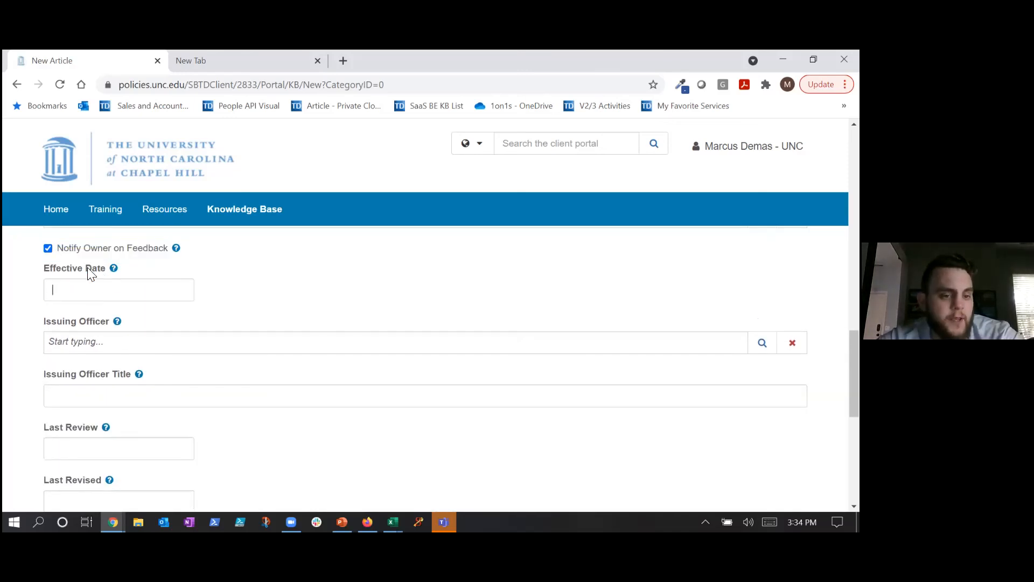
pyautogui.click(21, 272)
pyautogui.moveTo(44, 276); pyautogui.dragTo(102, 274)
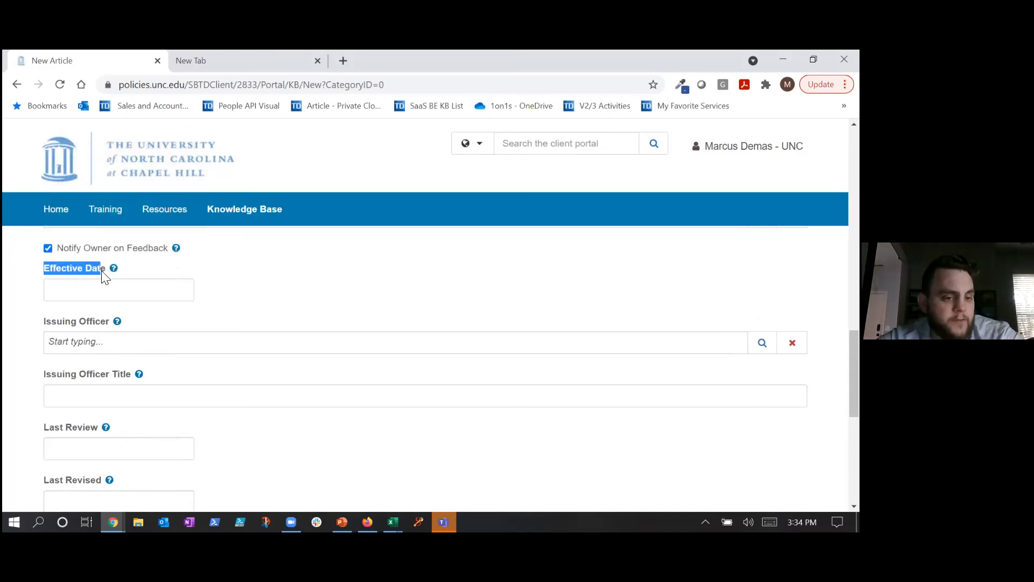
pyautogui.scroll(-1, 102, 274)
pyautogui.scroll(-3, 102, 275)
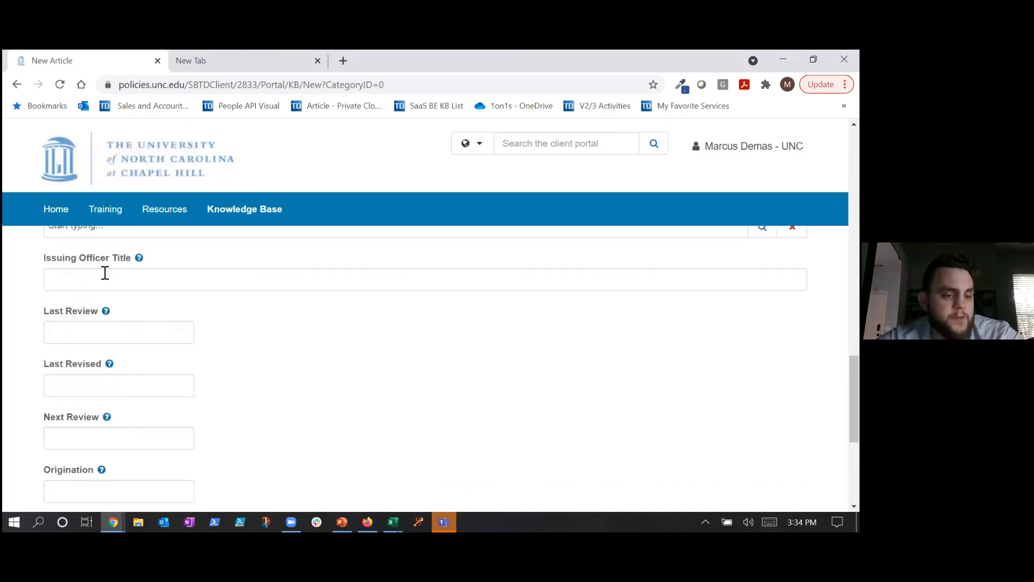
pyautogui.scroll(-3, 105, 275)
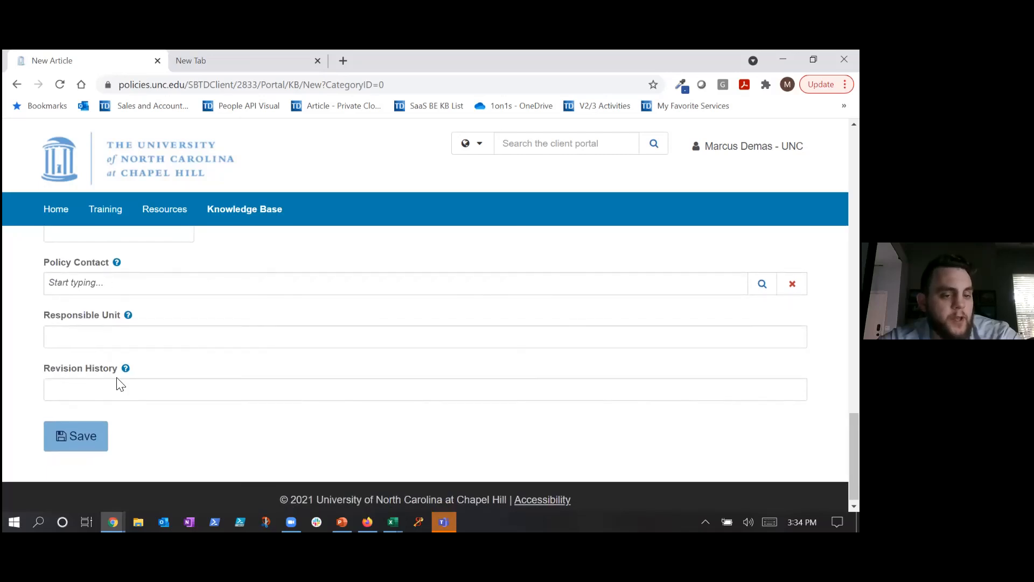
pyautogui.scroll(8, 118, 380)
pyautogui.scroll(-2, 120, 383)
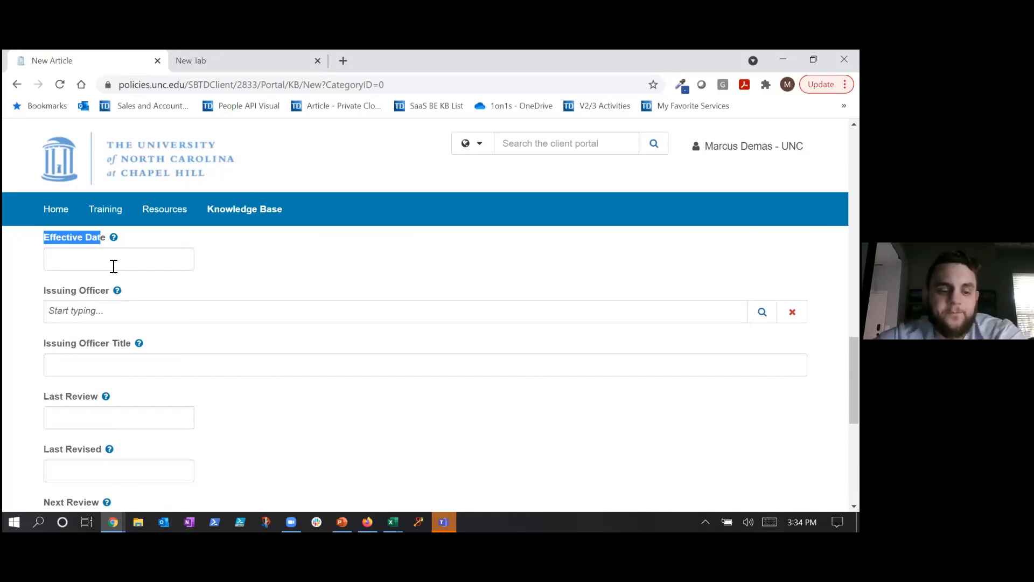
pyautogui.scroll(2, 151, 383)
pyautogui.scroll(-1, 152, 384)
pyautogui.scroll(-5, 155, 384)
pyautogui.scroll(-2, 155, 384)
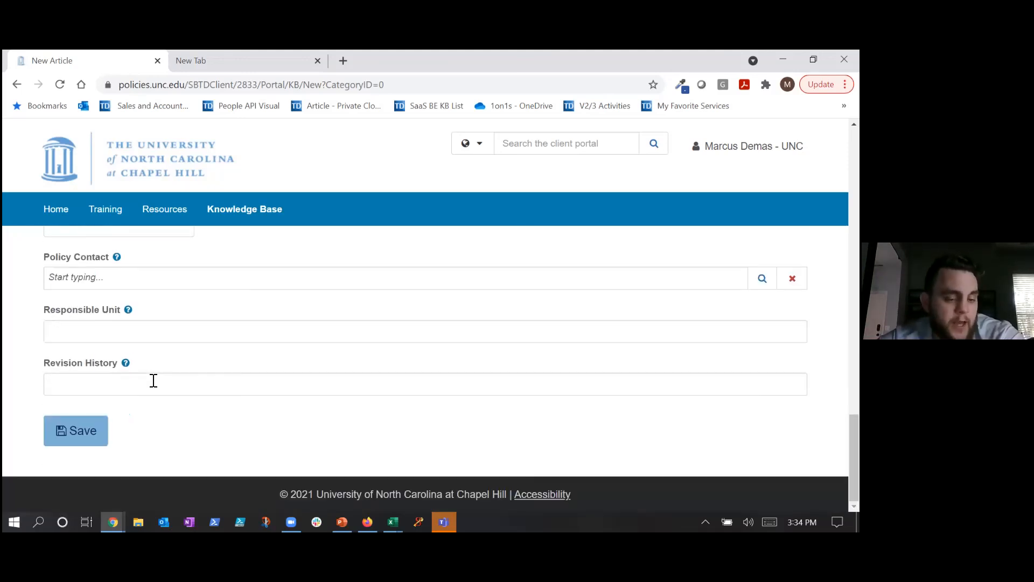
pyautogui.scroll(5, 153, 380)
pyautogui.scroll(2, 154, 384)
pyautogui.scroll(-2, 183, 462)
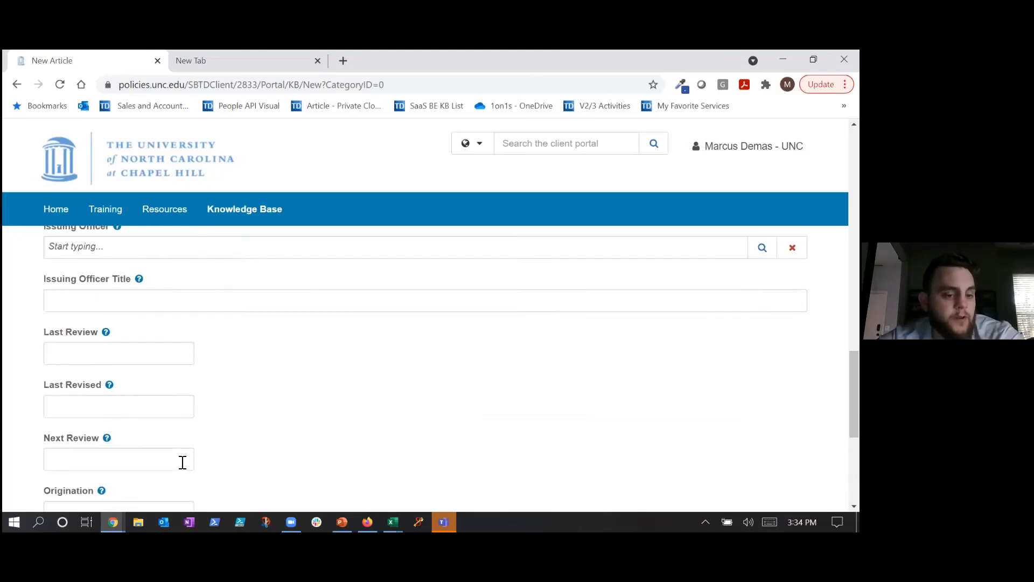
pyautogui.scroll(-5, 183, 462)
pyautogui.scroll(1, 181, 462)
pyautogui.scroll(-1, 184, 467)
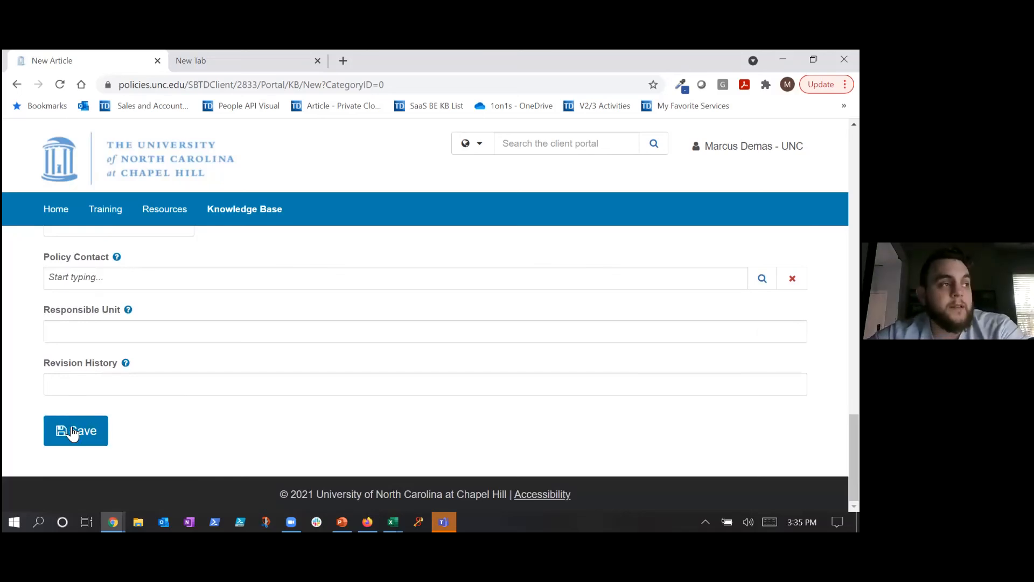
# - Set the article's status to Submitted and save the article
pyautogui.click(73, 433)
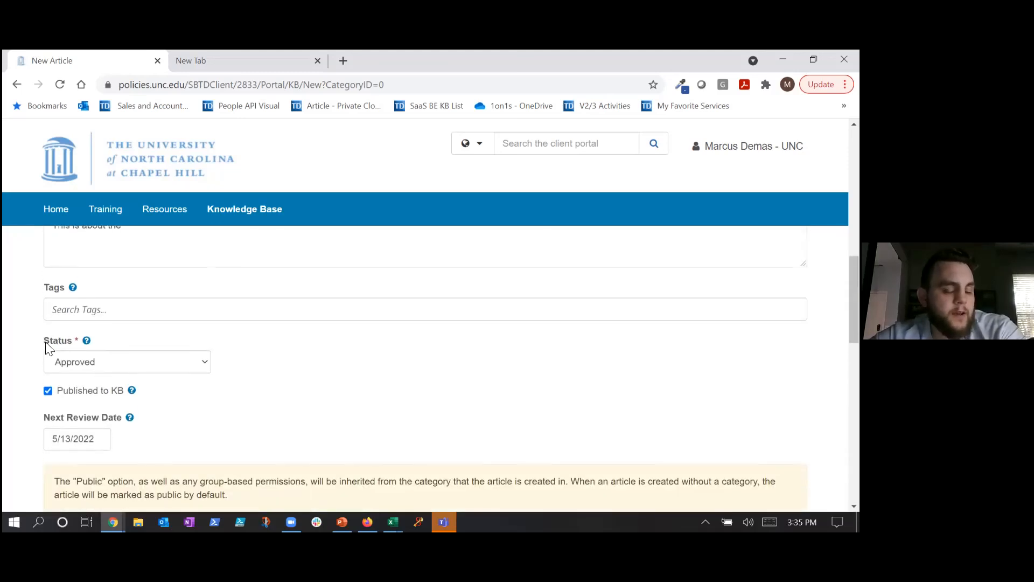
pyautogui.click(74, 364)
pyautogui.click(96, 425)
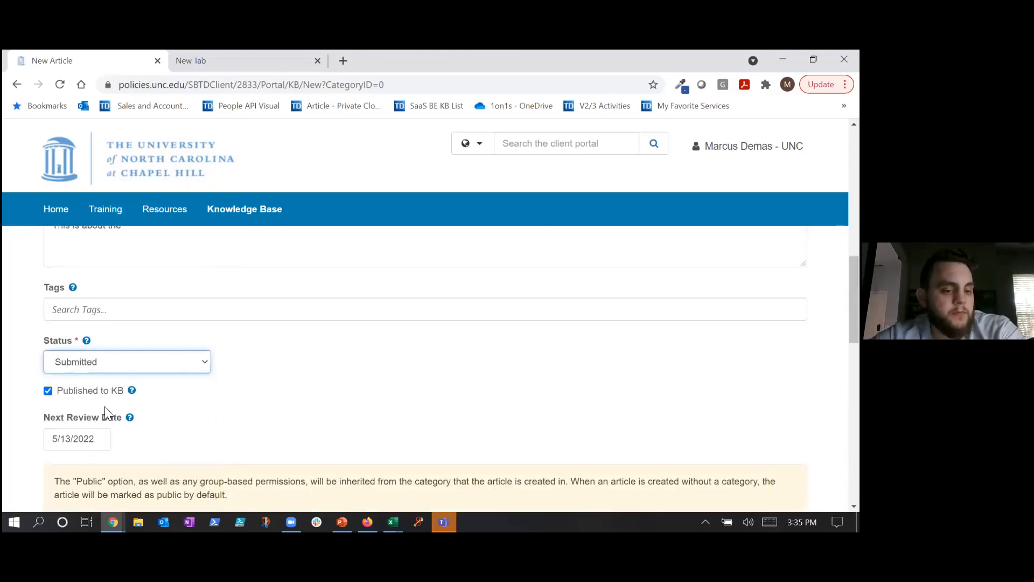
pyautogui.scroll(-2, 234, 390)
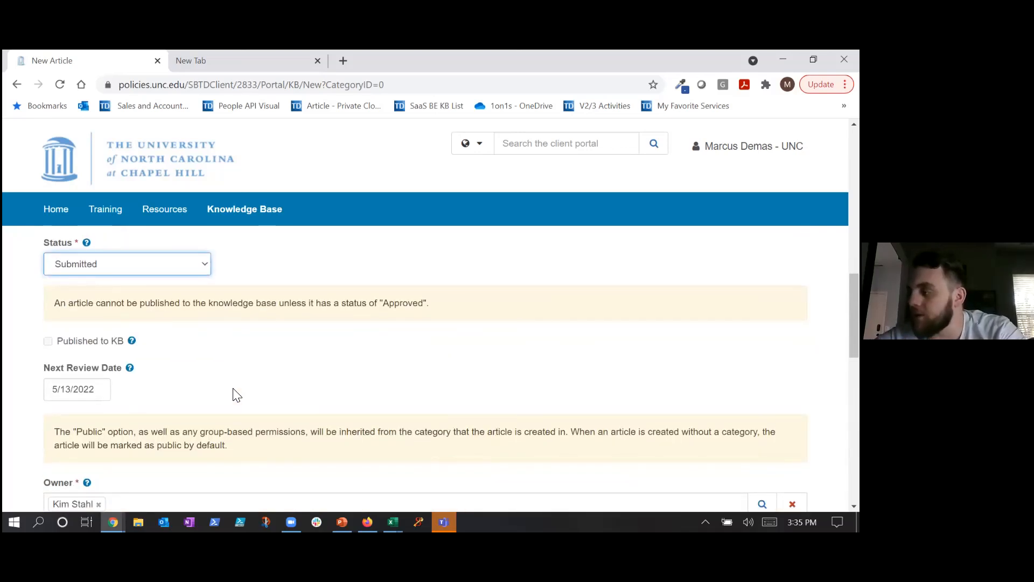
pyautogui.scroll(-10, 234, 390)
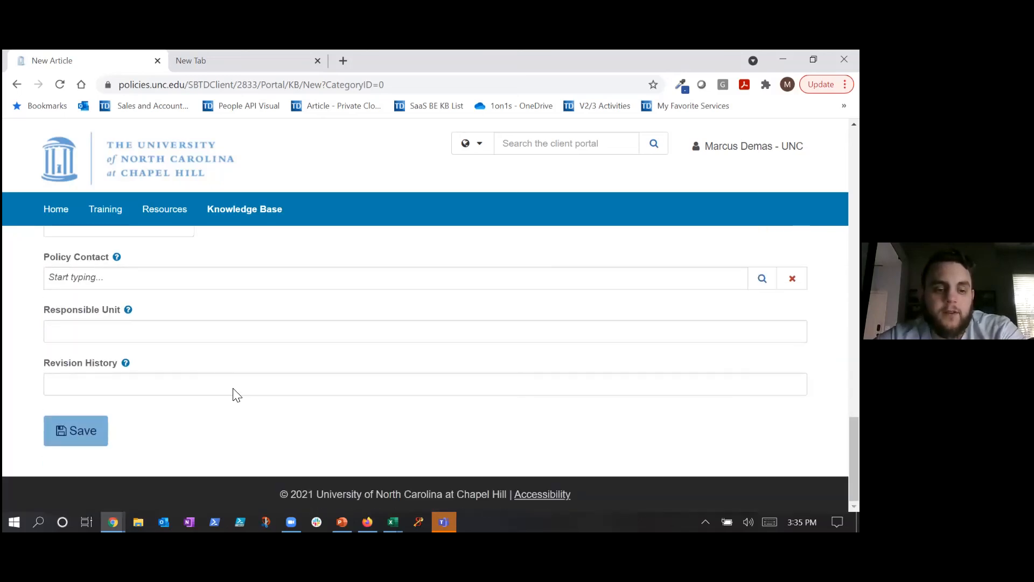
pyautogui.click(79, 439)
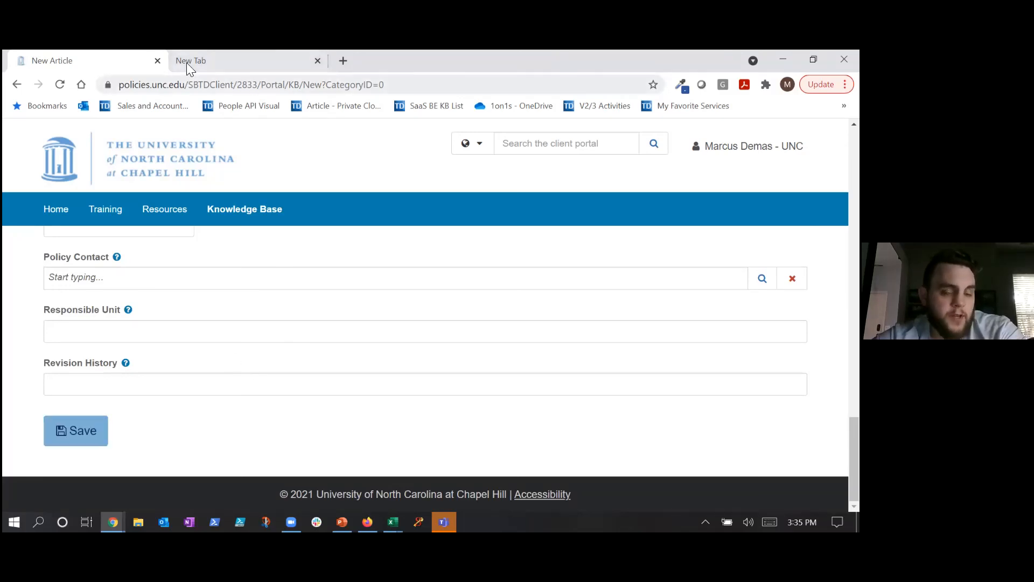
pyautogui.click(87, 436)
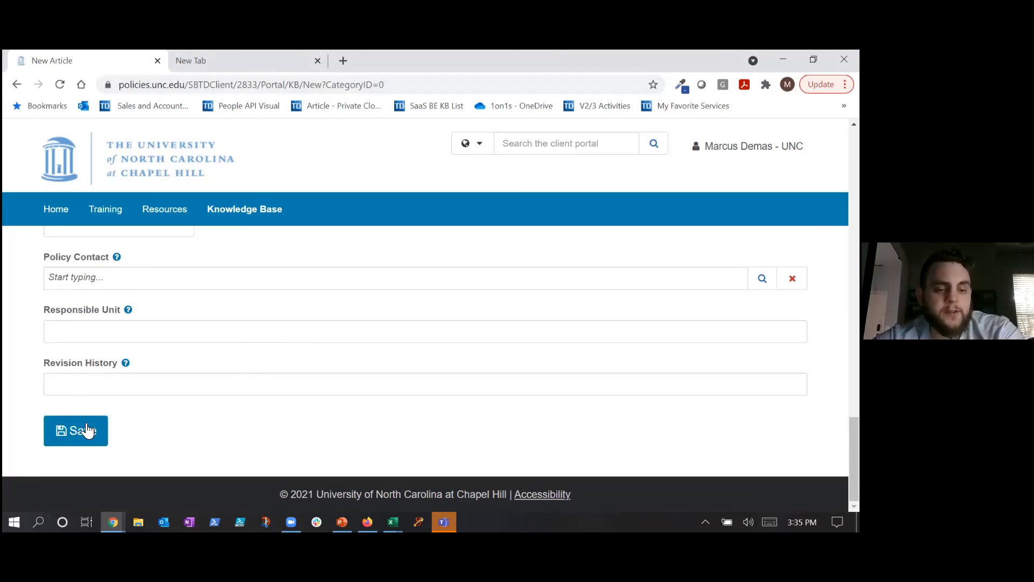